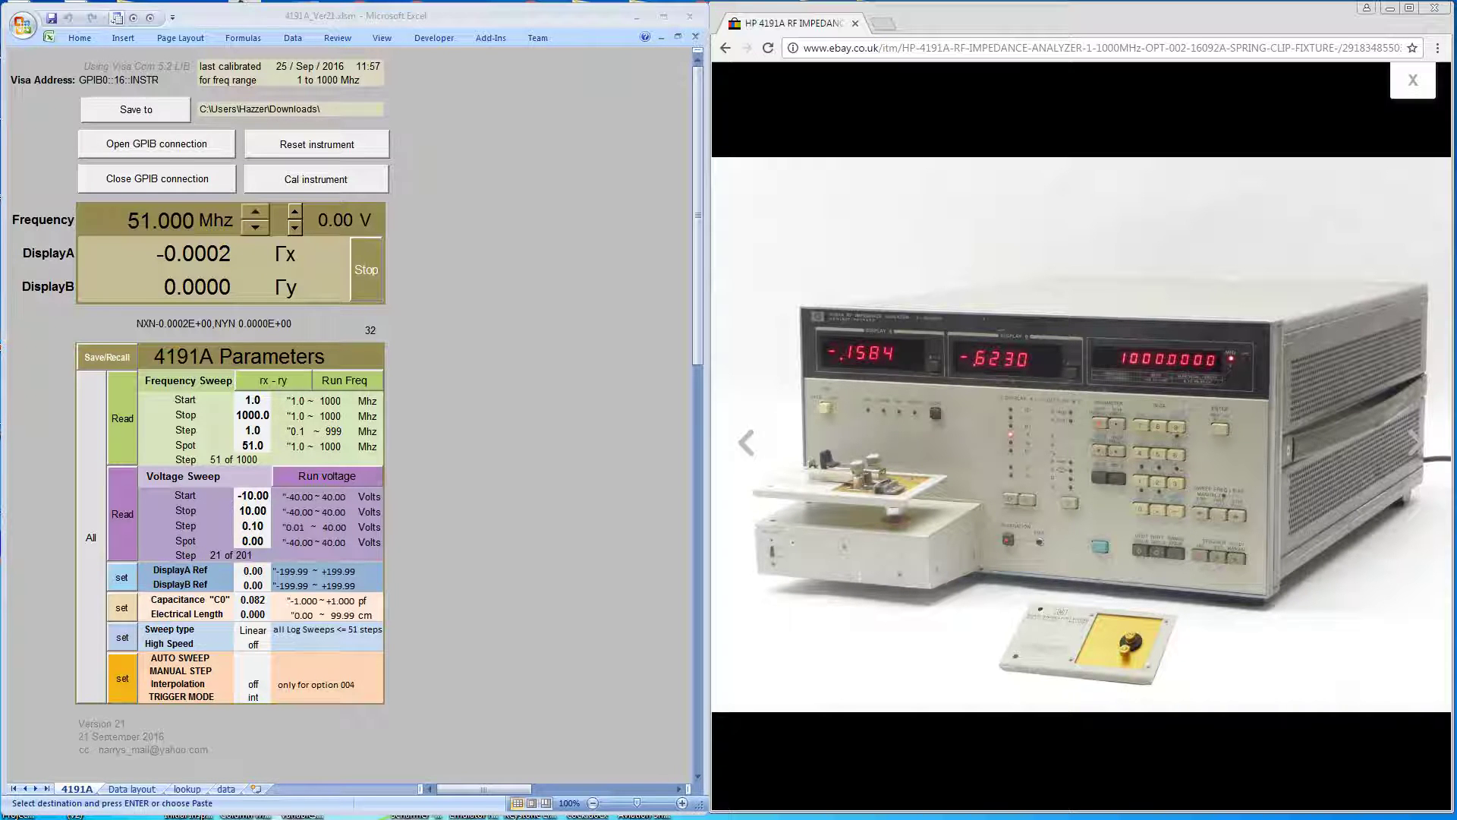
- Look at the Parts.jpg photo of fixtures and terminations, close it and return to the 4191A workbook in Excel
key(alt+Tab)
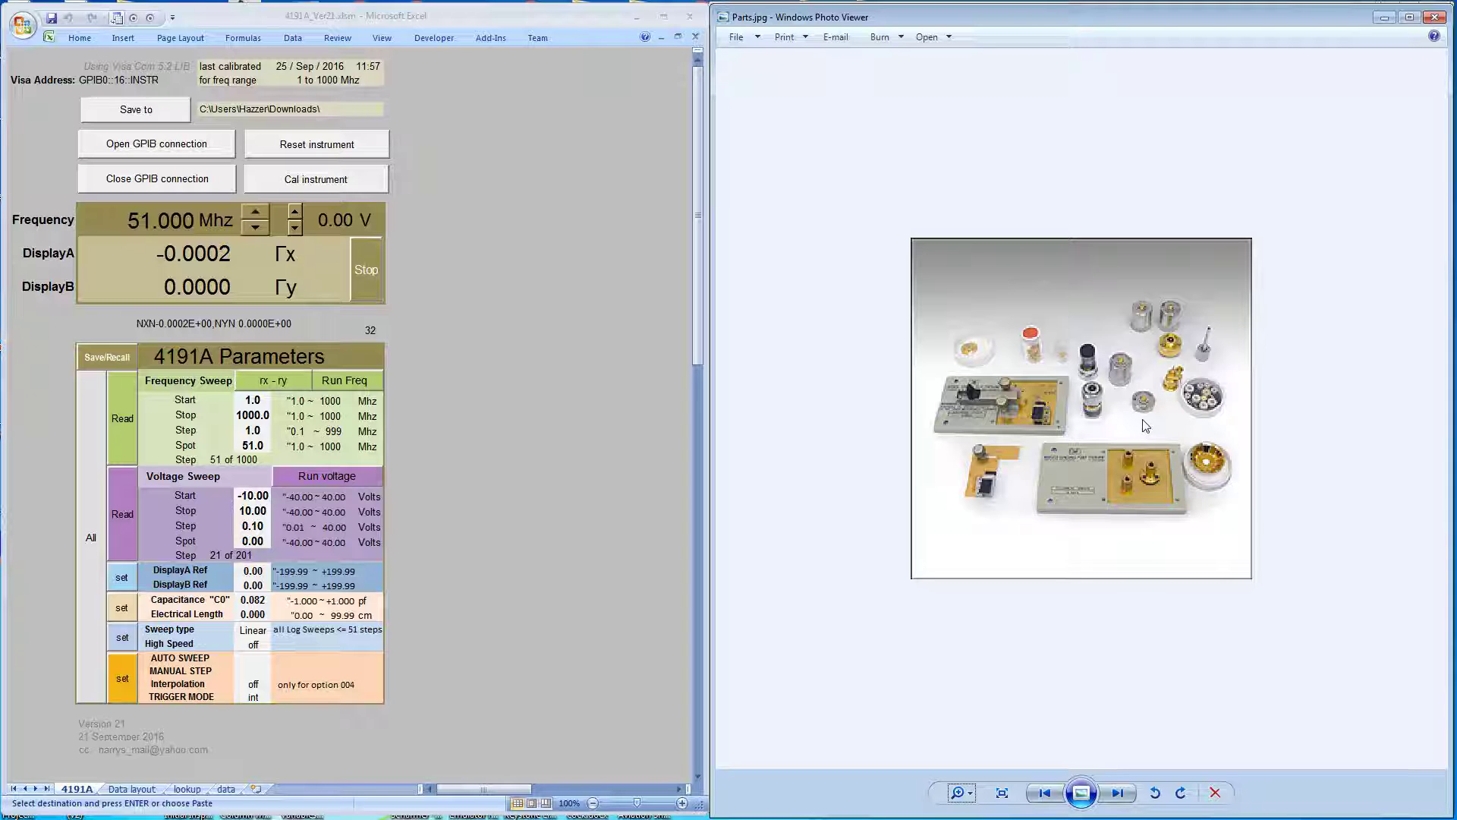
click(1435, 18)
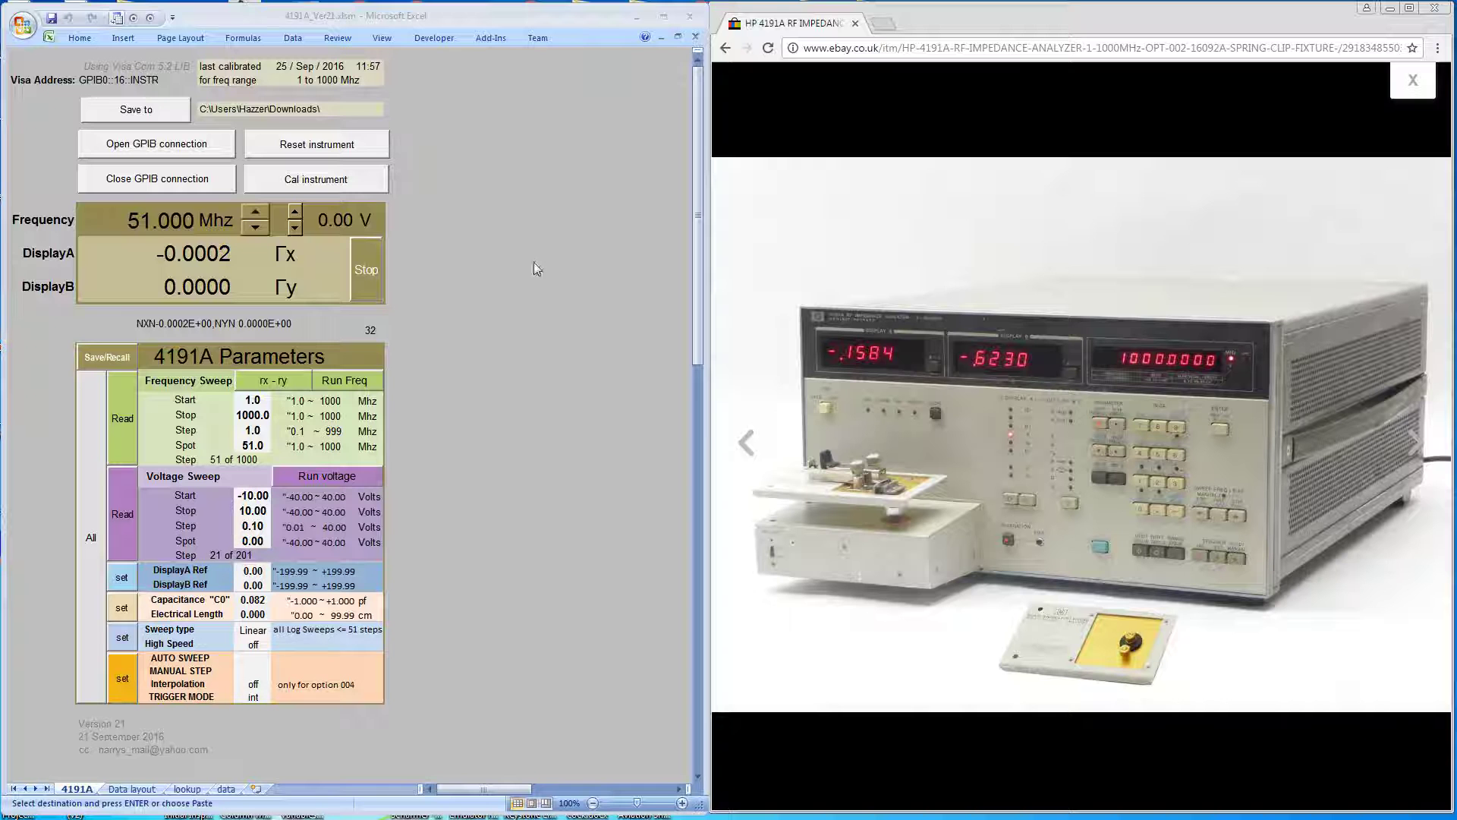
click(486, 17)
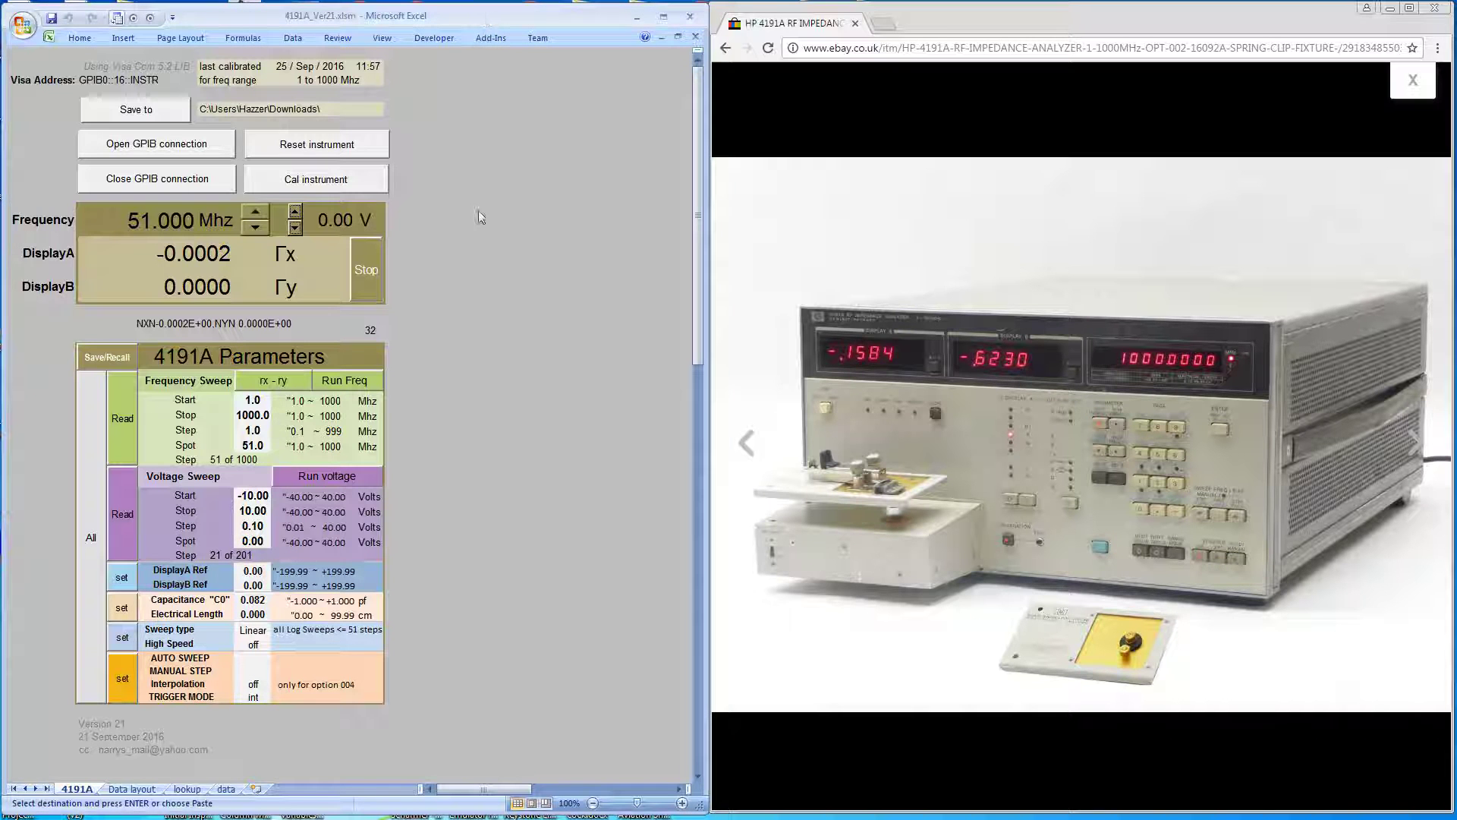
- Set the folder for saving measurement data to My Dropbox in Documents
click(156, 111)
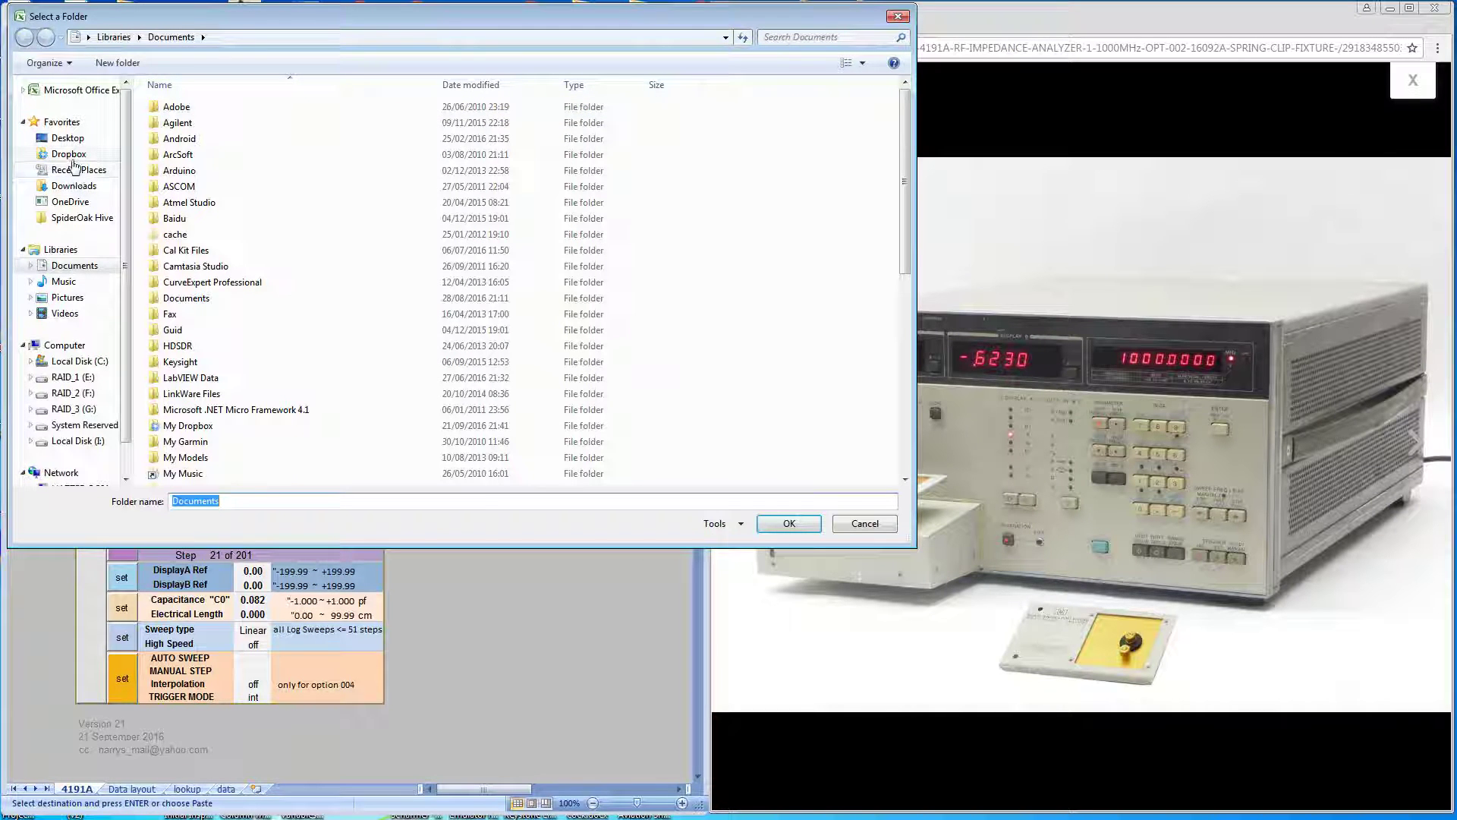
click(68, 154)
double_click(188, 425)
click(761, 523)
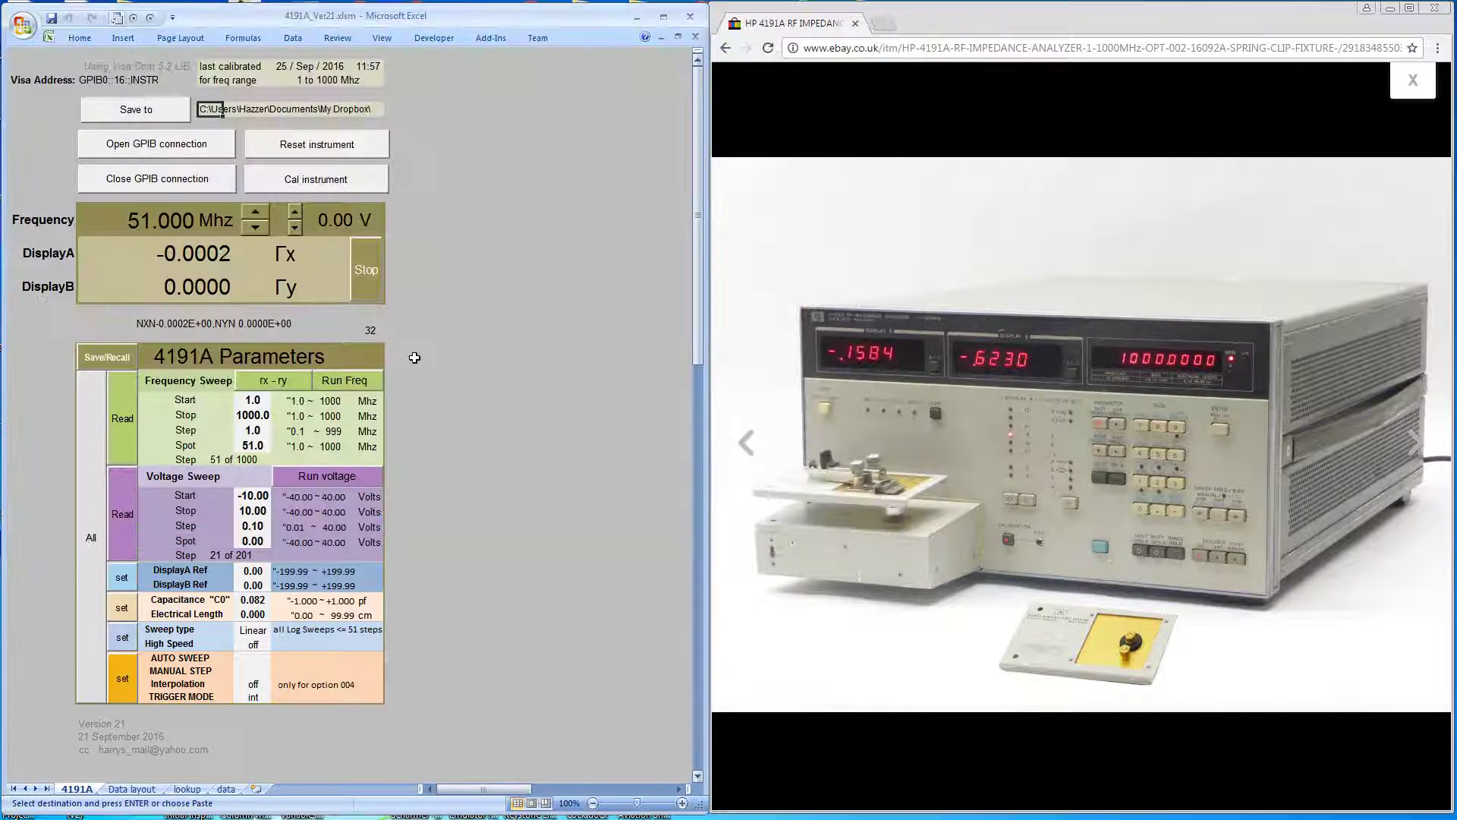
- Reset the instrument and apply all the 4191A parameters after checking the sweep range, capacitance and electrical length
click(322, 149)
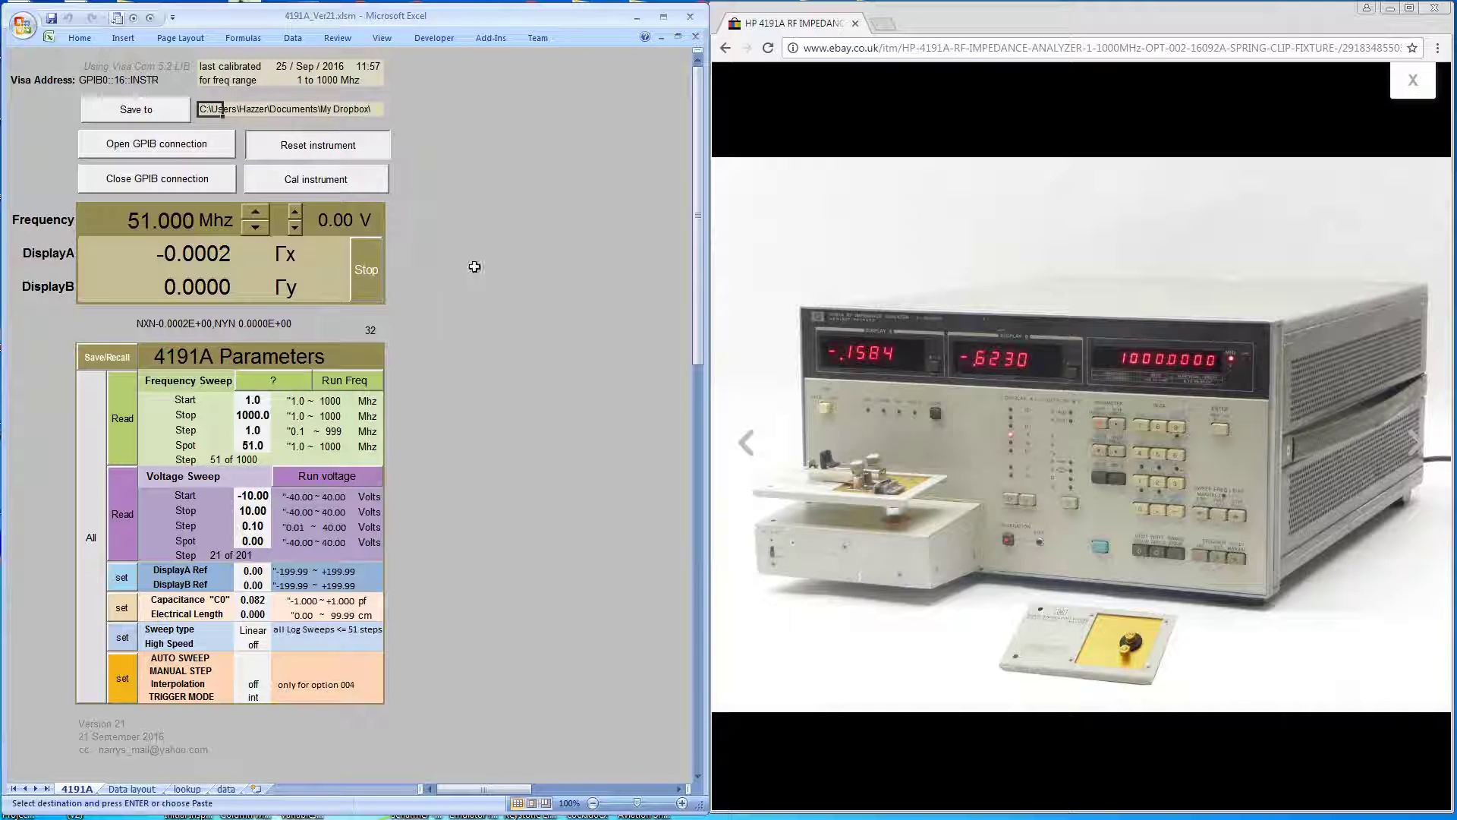
click(248, 400)
click(266, 415)
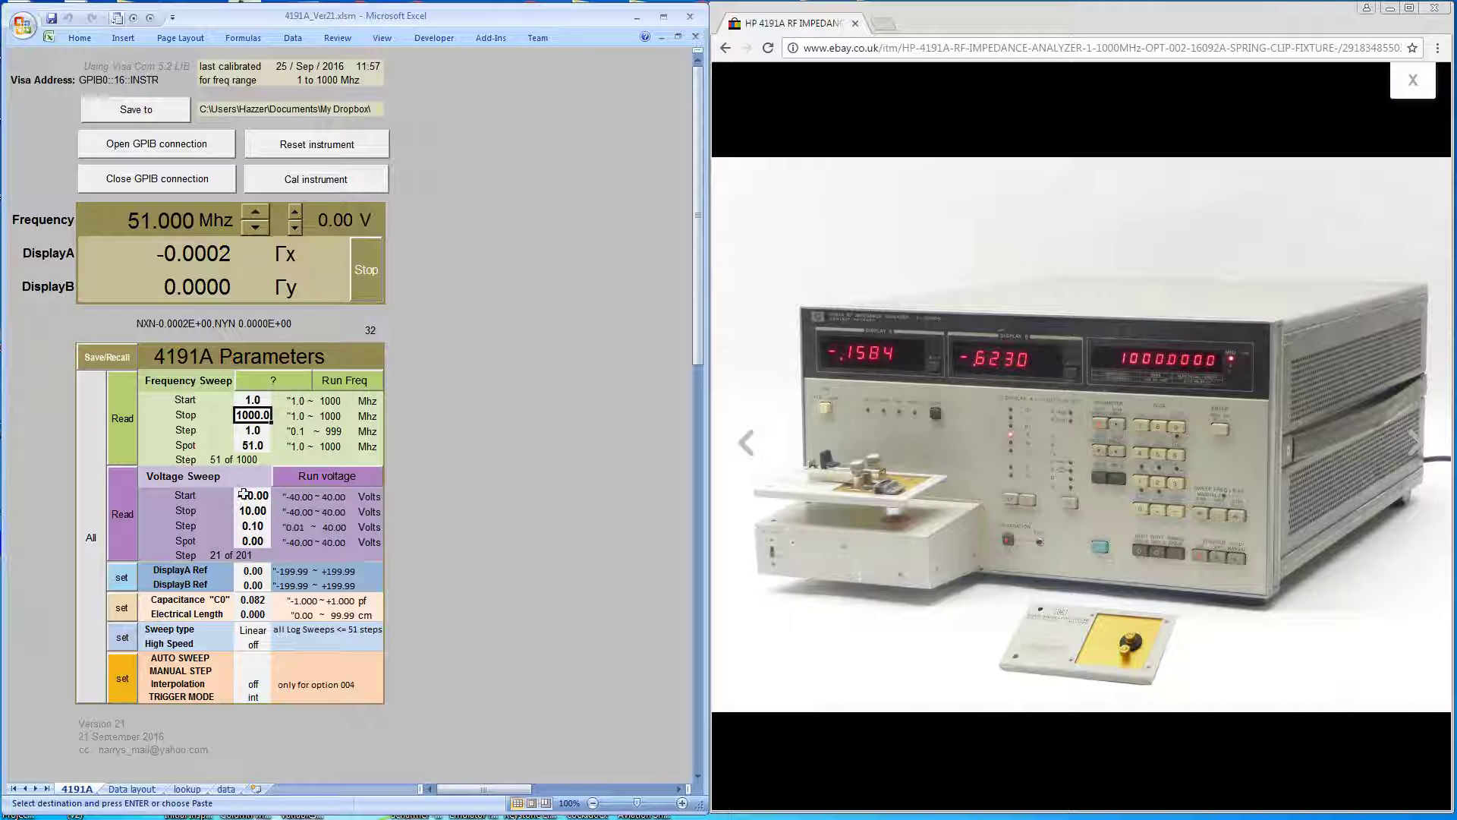
click(258, 602)
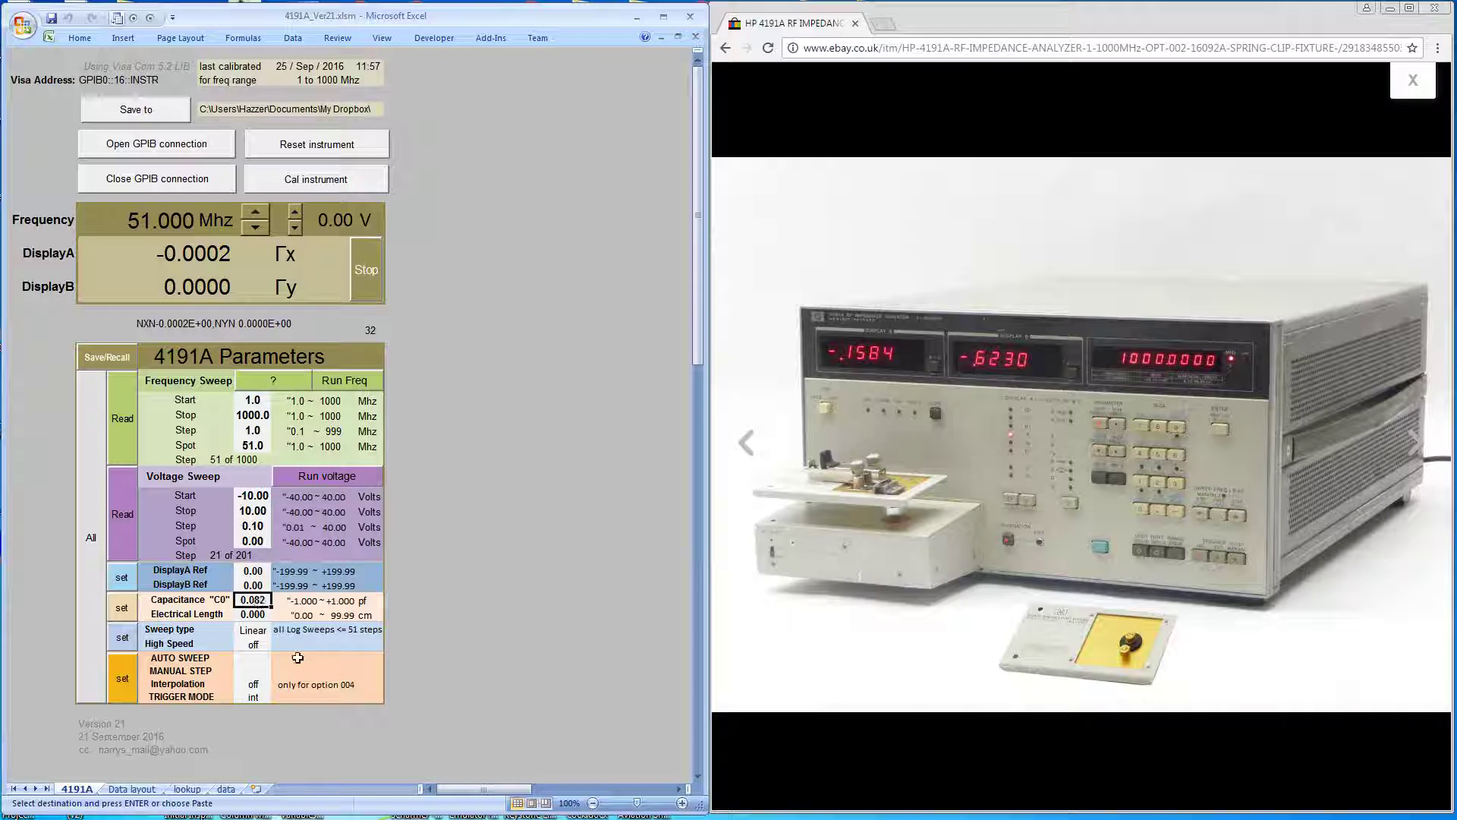
click(260, 616)
click(95, 519)
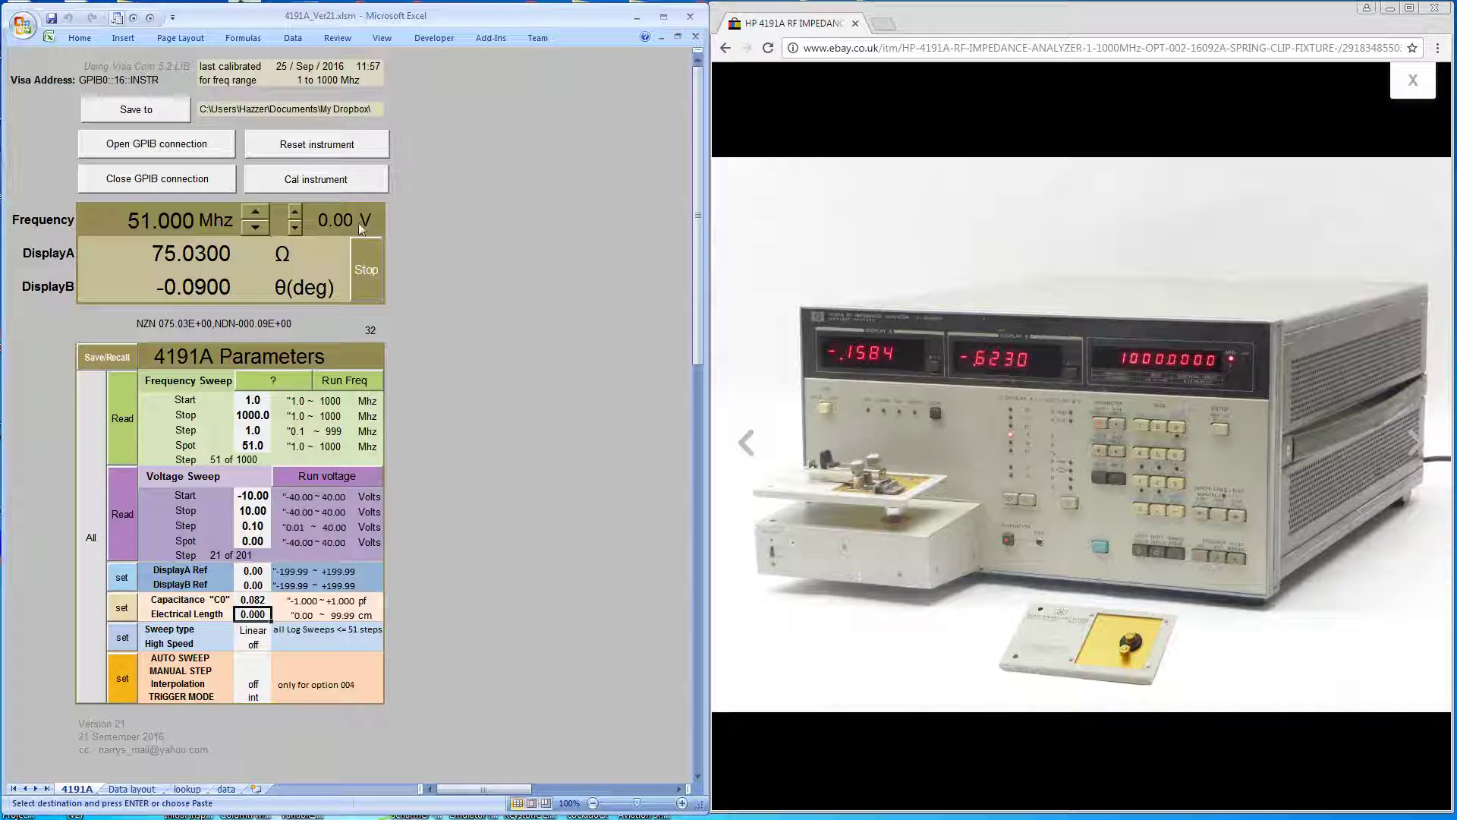
- Start the calibration routine, agree to overwrite the existing data, set "C0" to 0.082pf and run the Γx(short) calibration
click(334, 180)
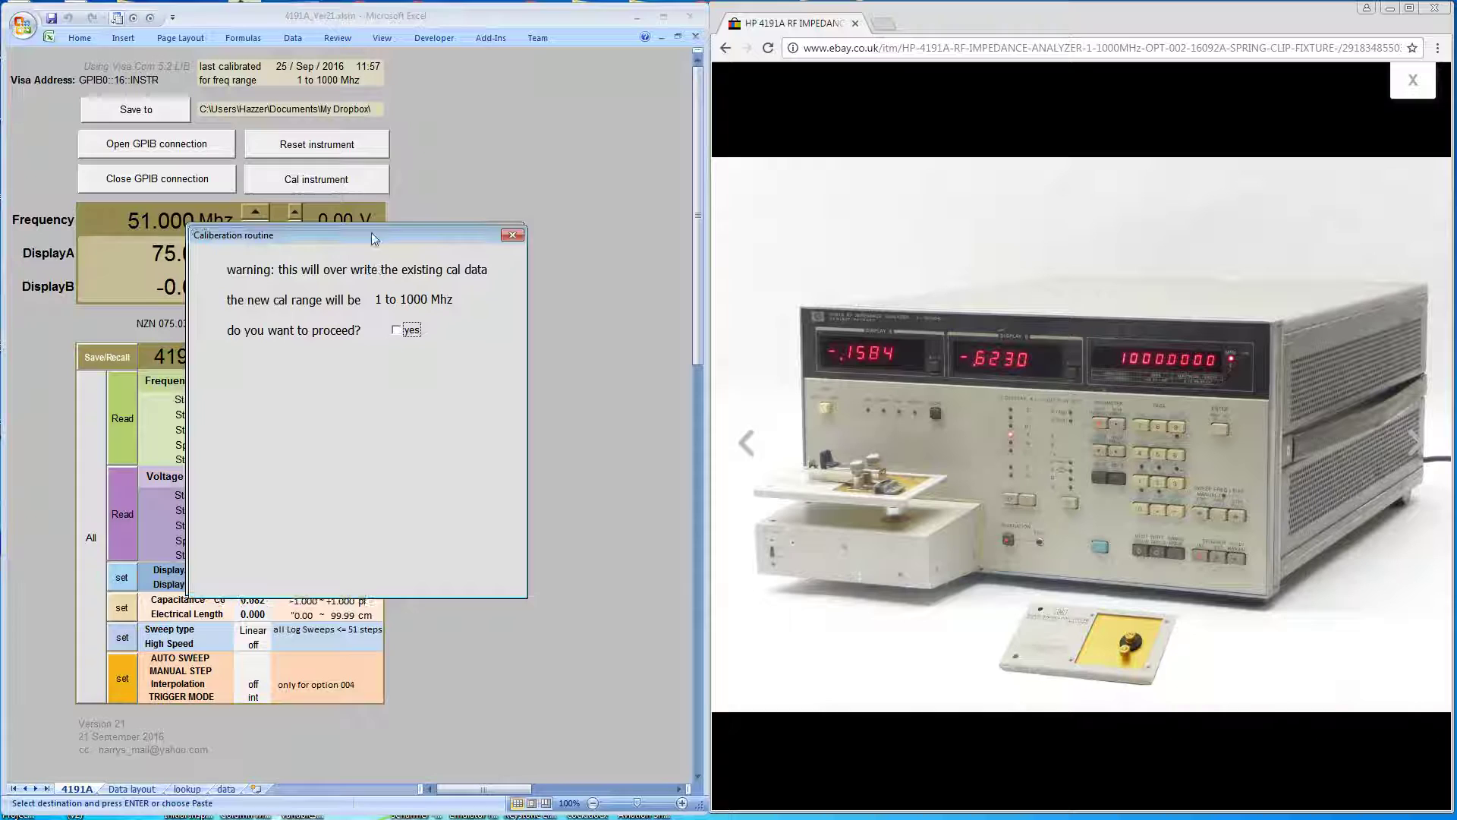
drag(375, 239, 599, 280)
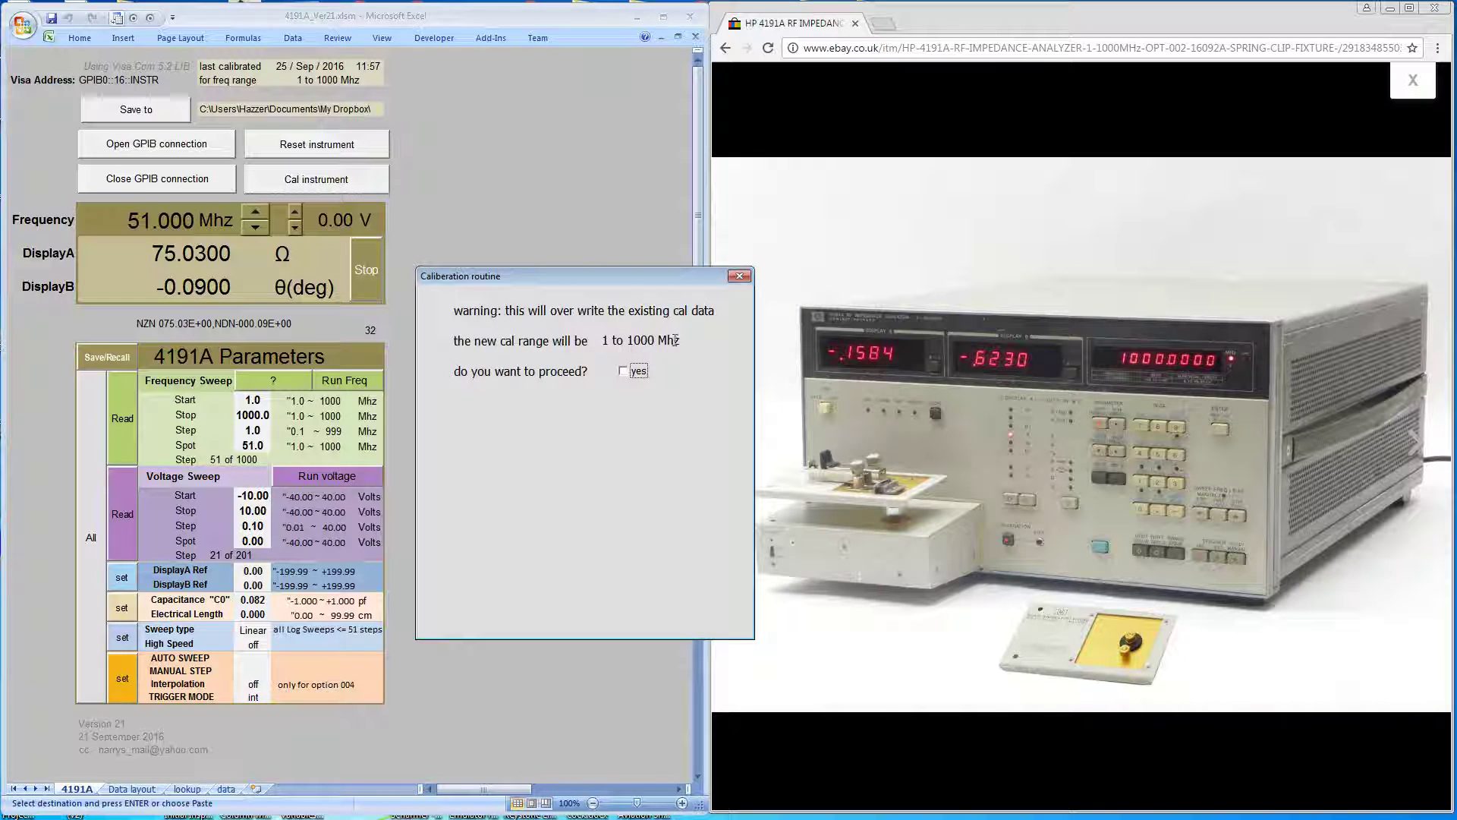
click(625, 372)
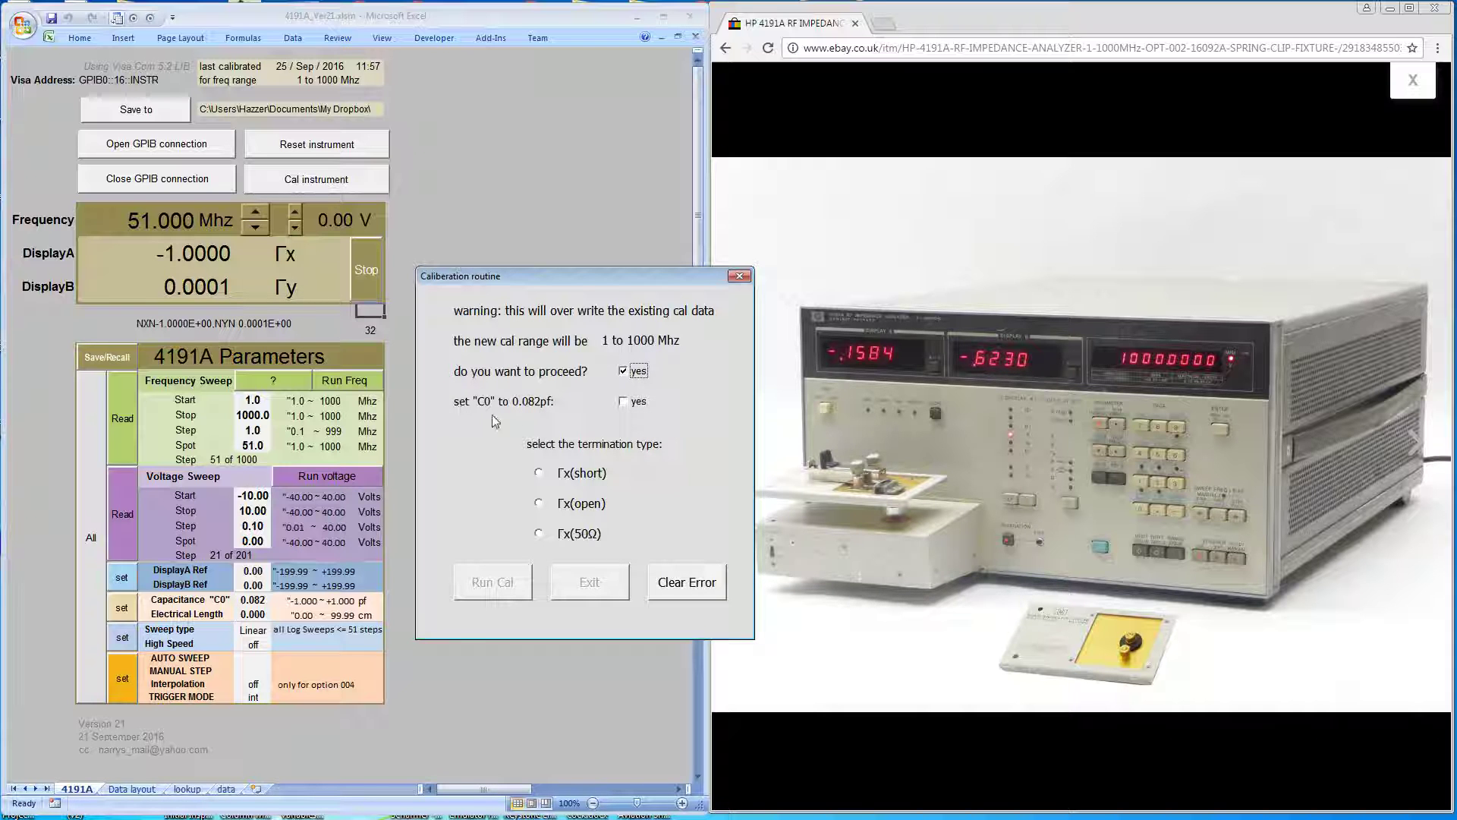
click(630, 402)
click(539, 474)
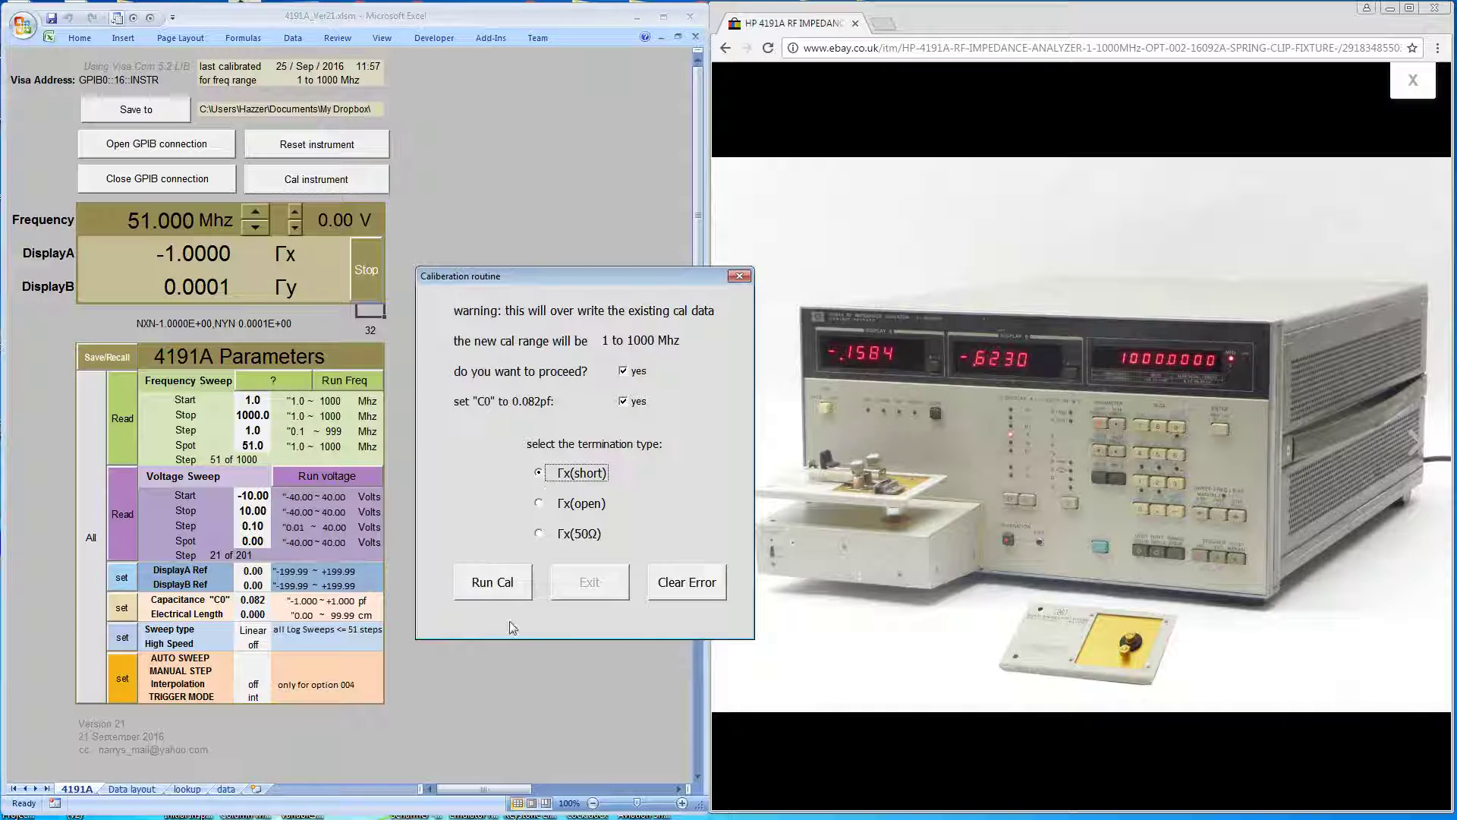
click(506, 586)
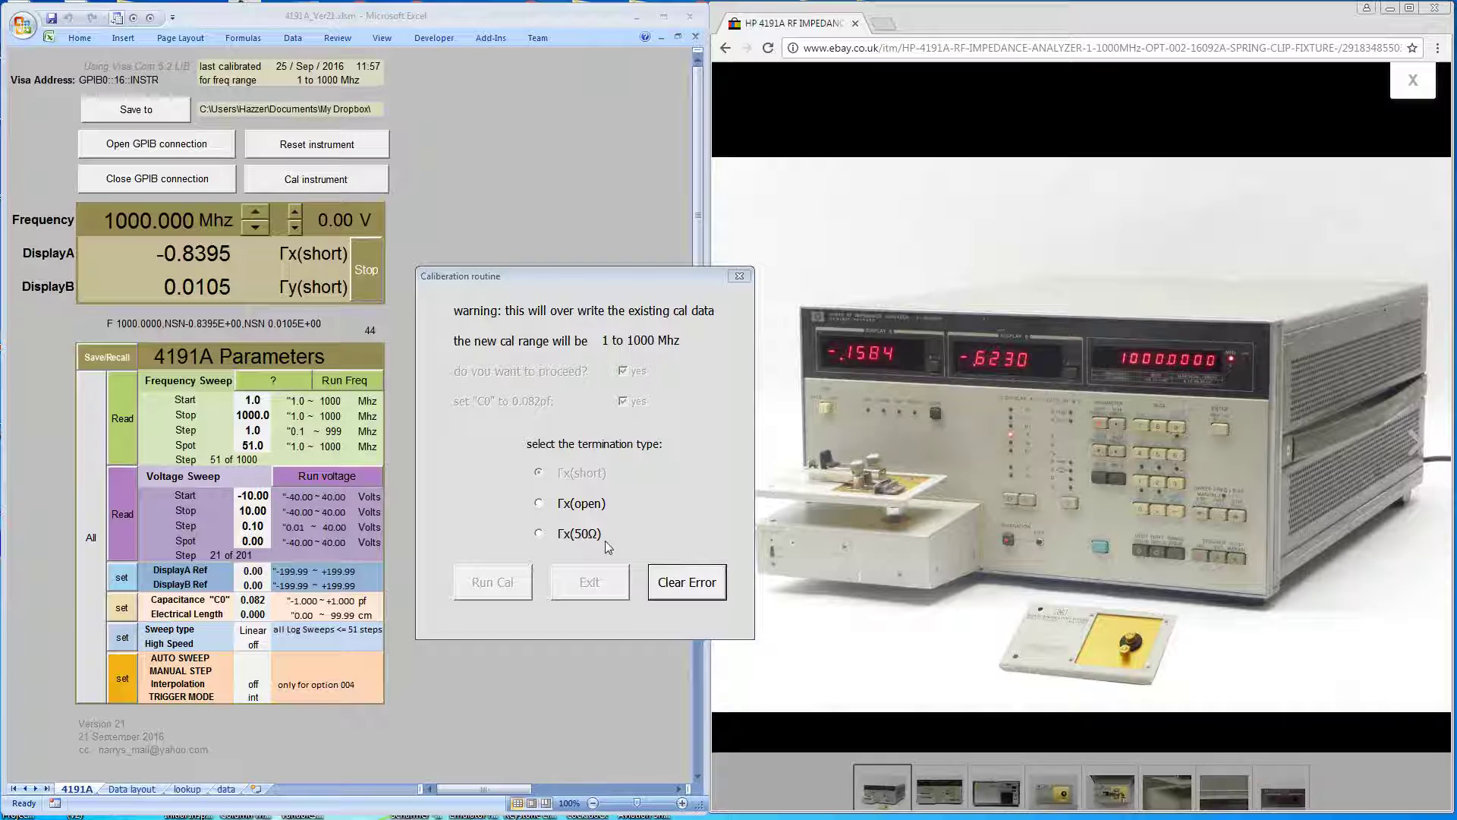
- Run the calibration for the Γx(open) termination
click(540, 502)
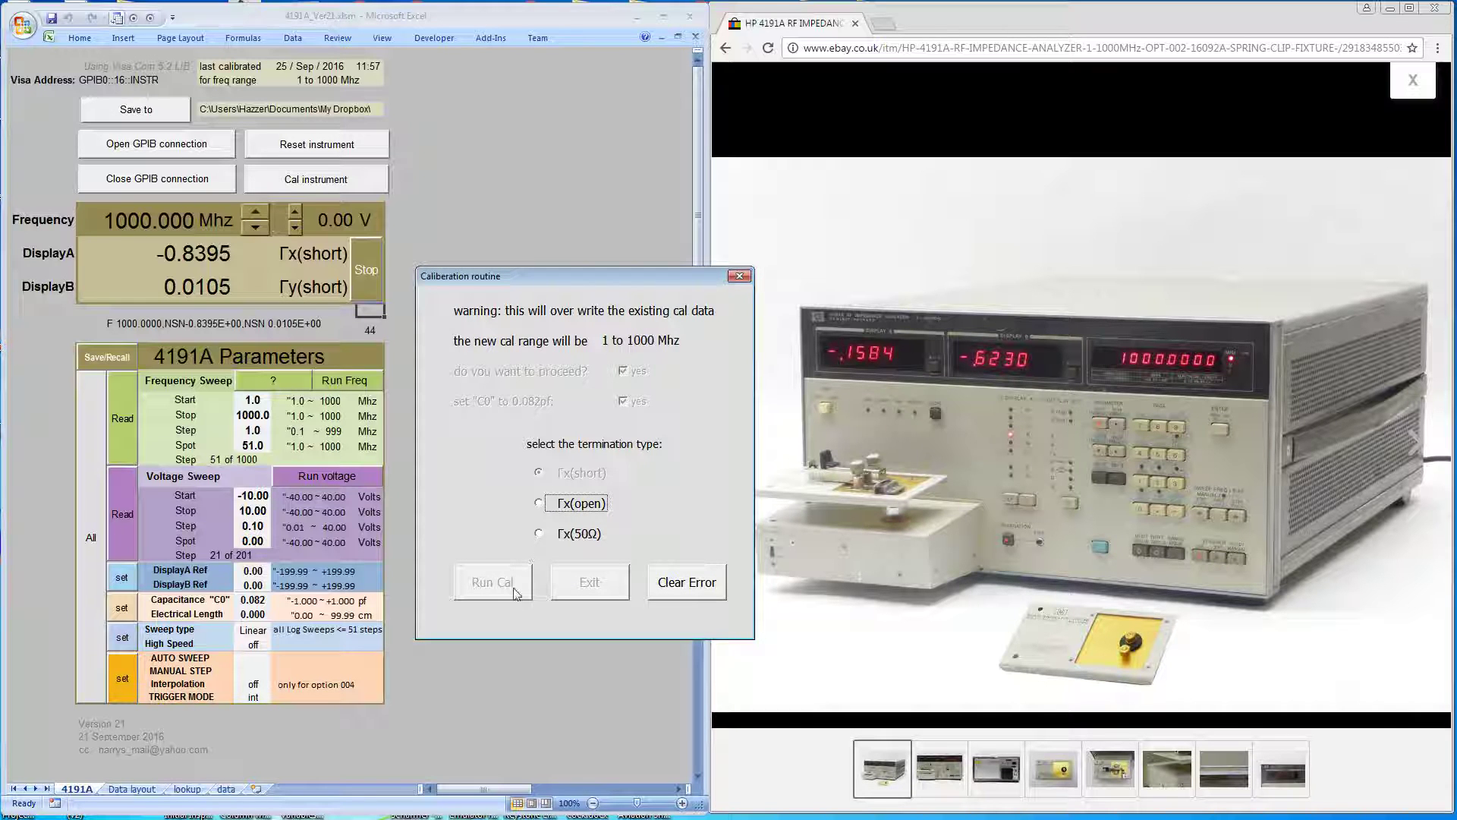
click(542, 504)
click(523, 590)
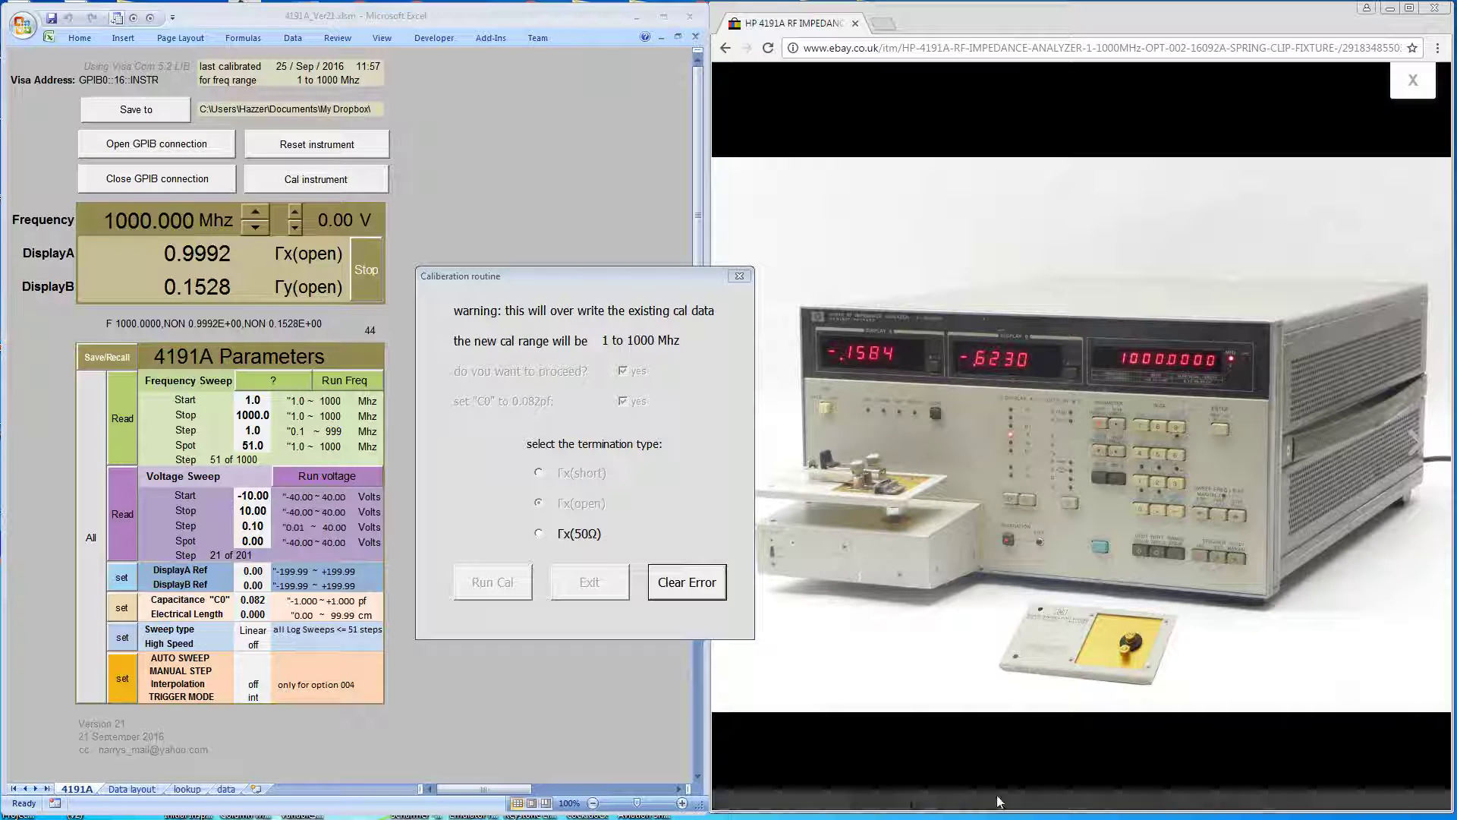
- Run the calibration for the Γx(50Ω) termination and exit the calibration routine
click(539, 534)
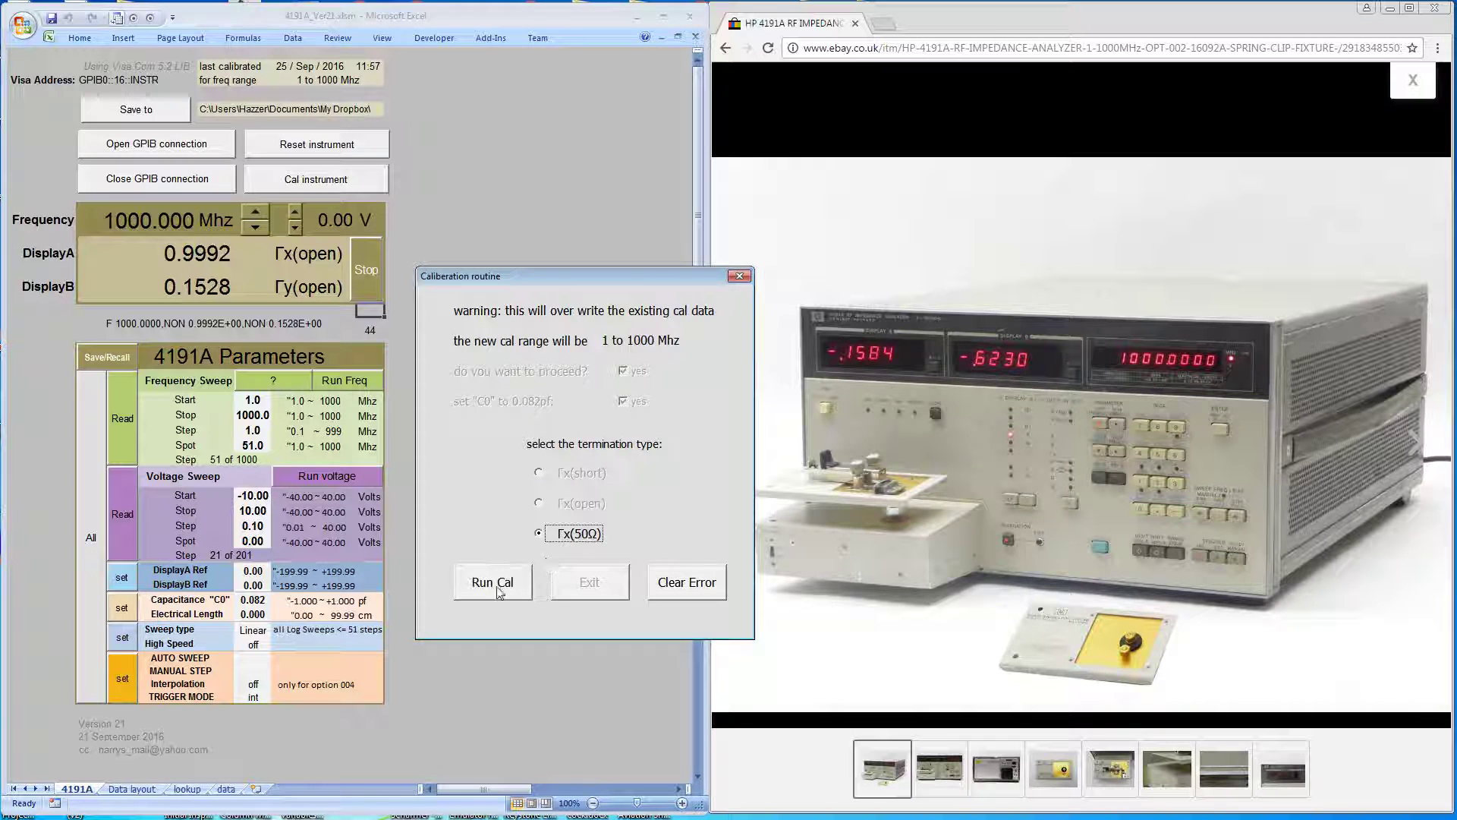
click(494, 582)
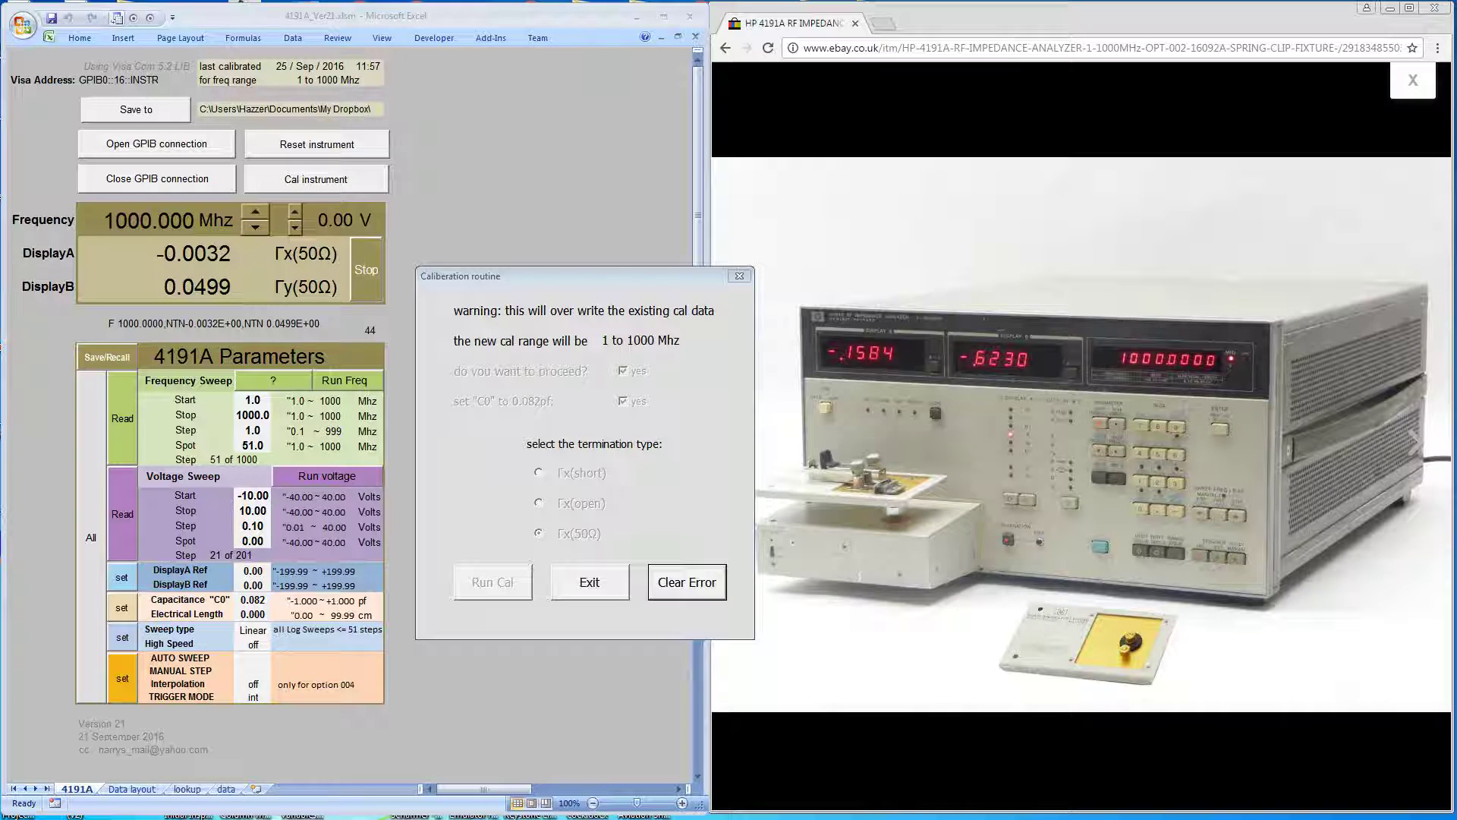
click(588, 594)
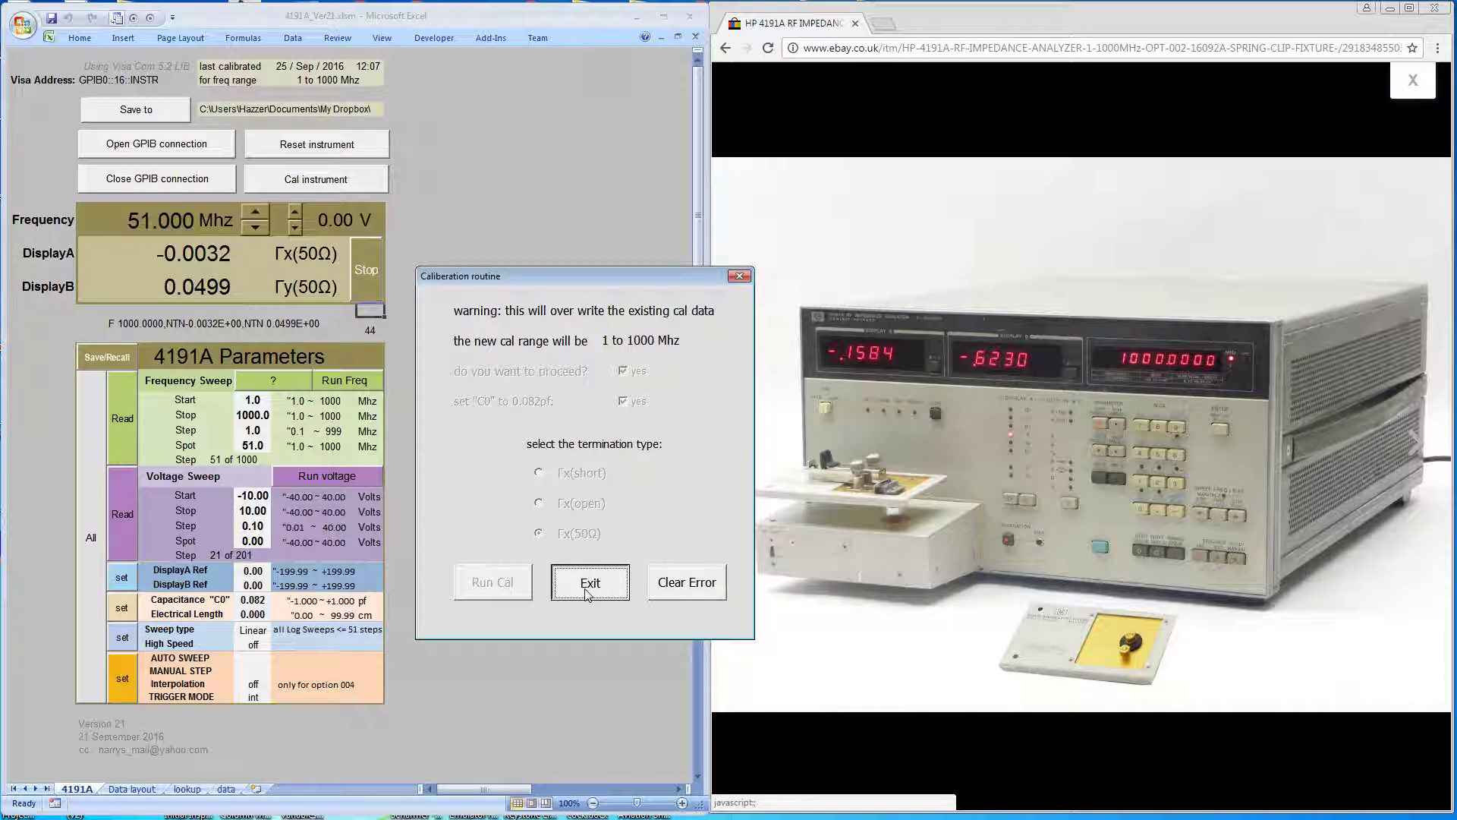
click(587, 586)
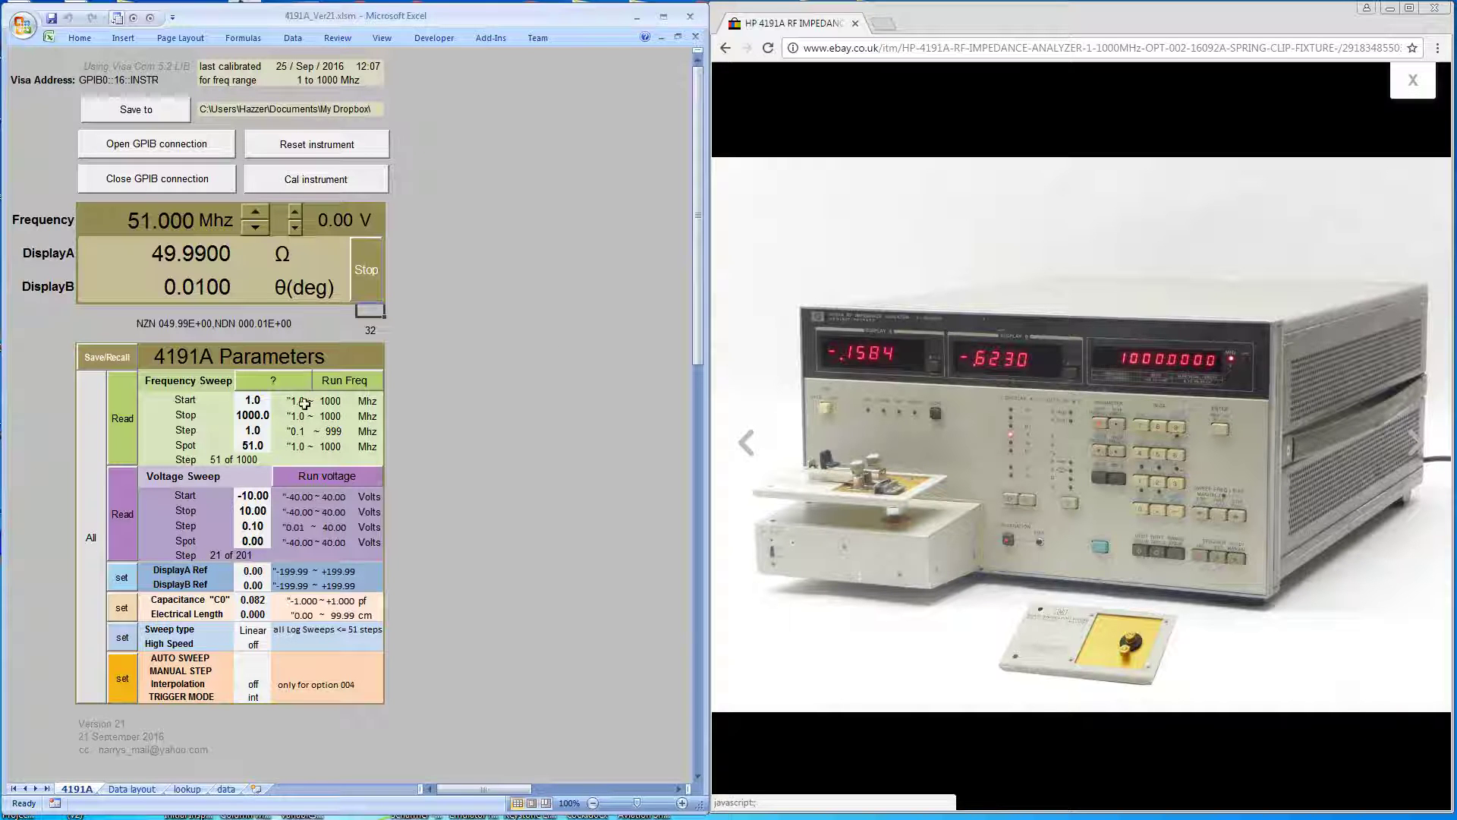
- Try R - Xs and rx - ry as the measurement parameter for the frequency sweep
click(272, 380)
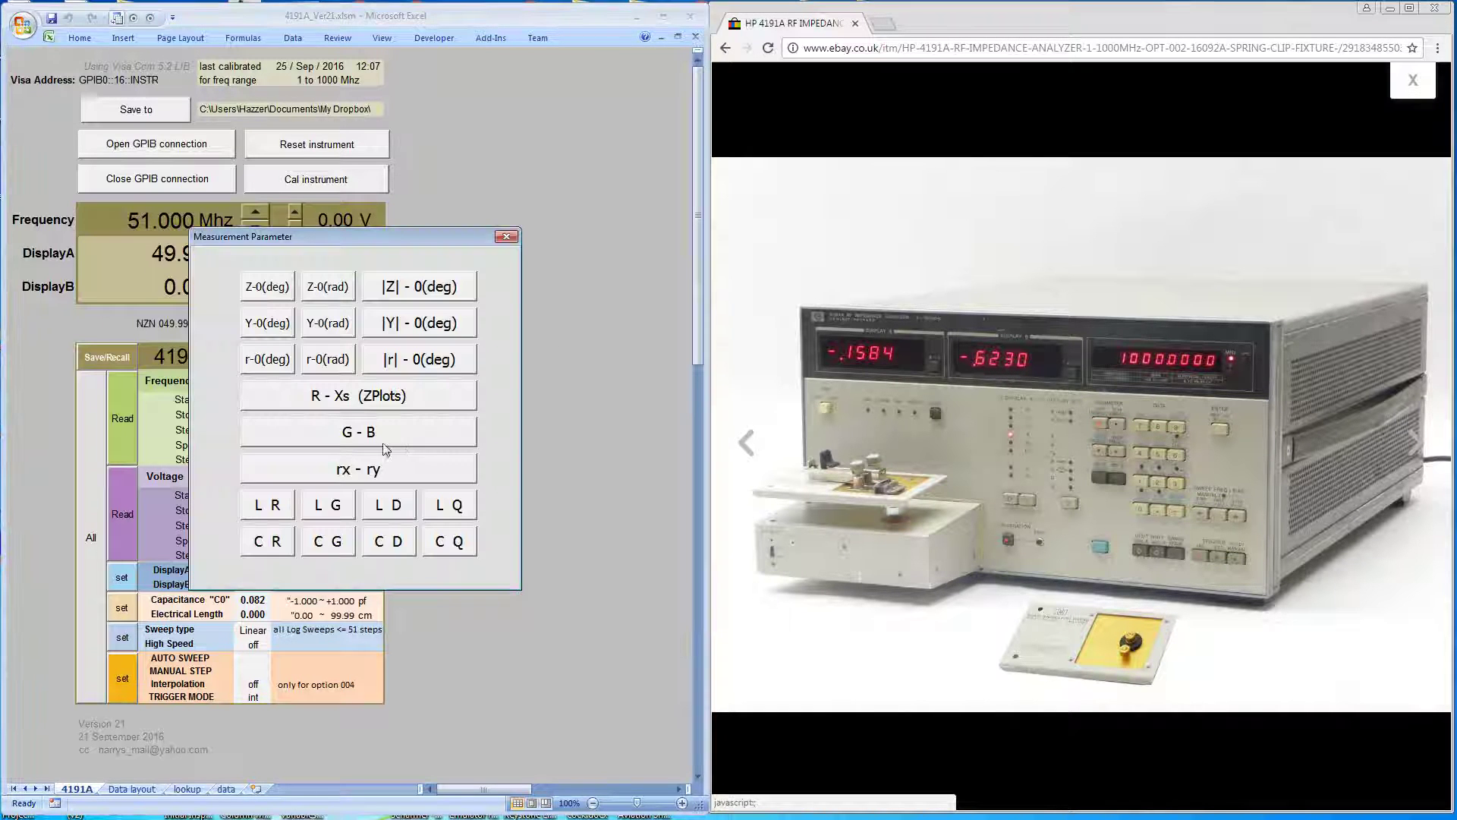
click(379, 397)
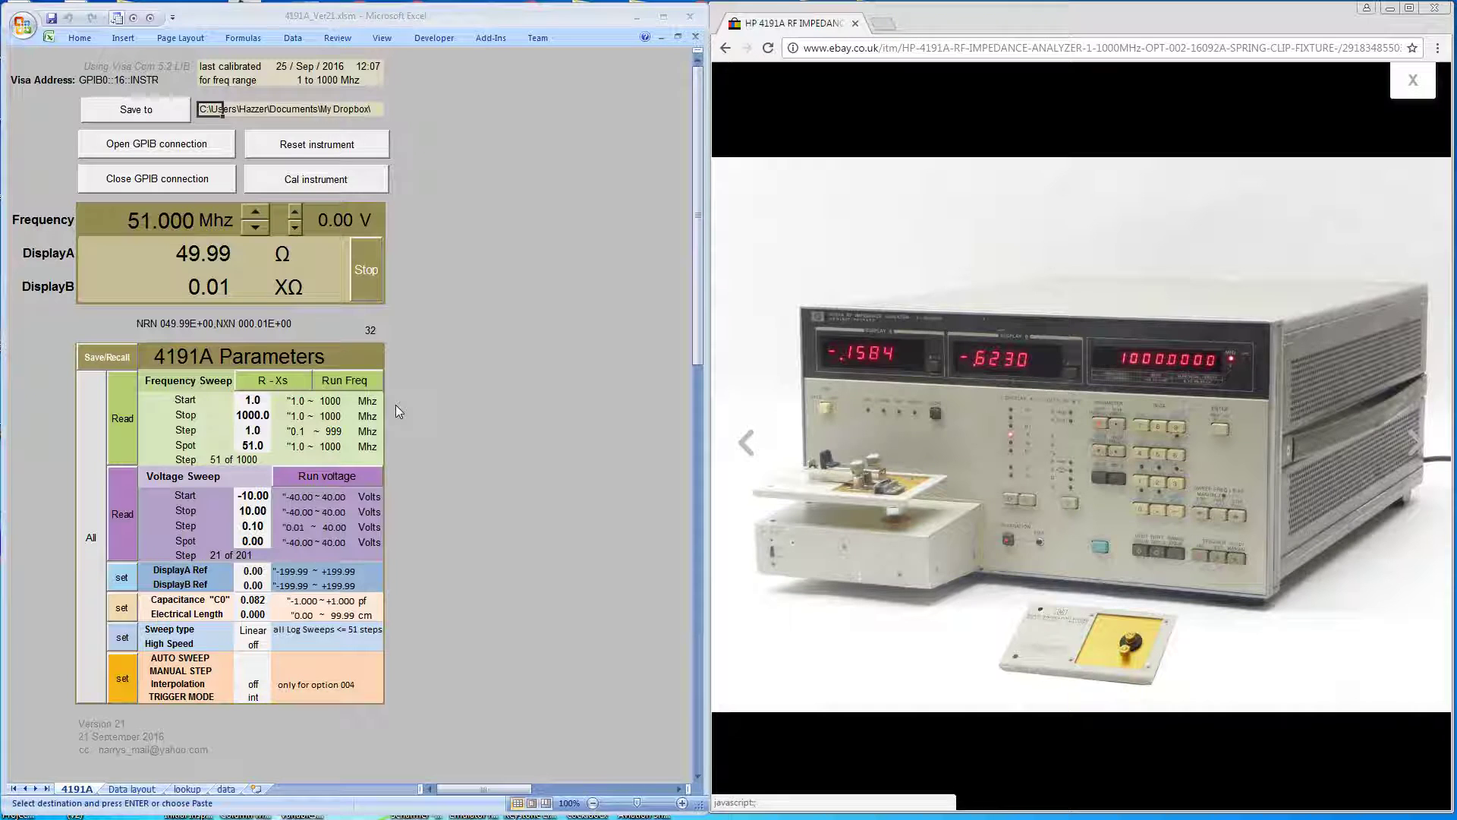
click(272, 380)
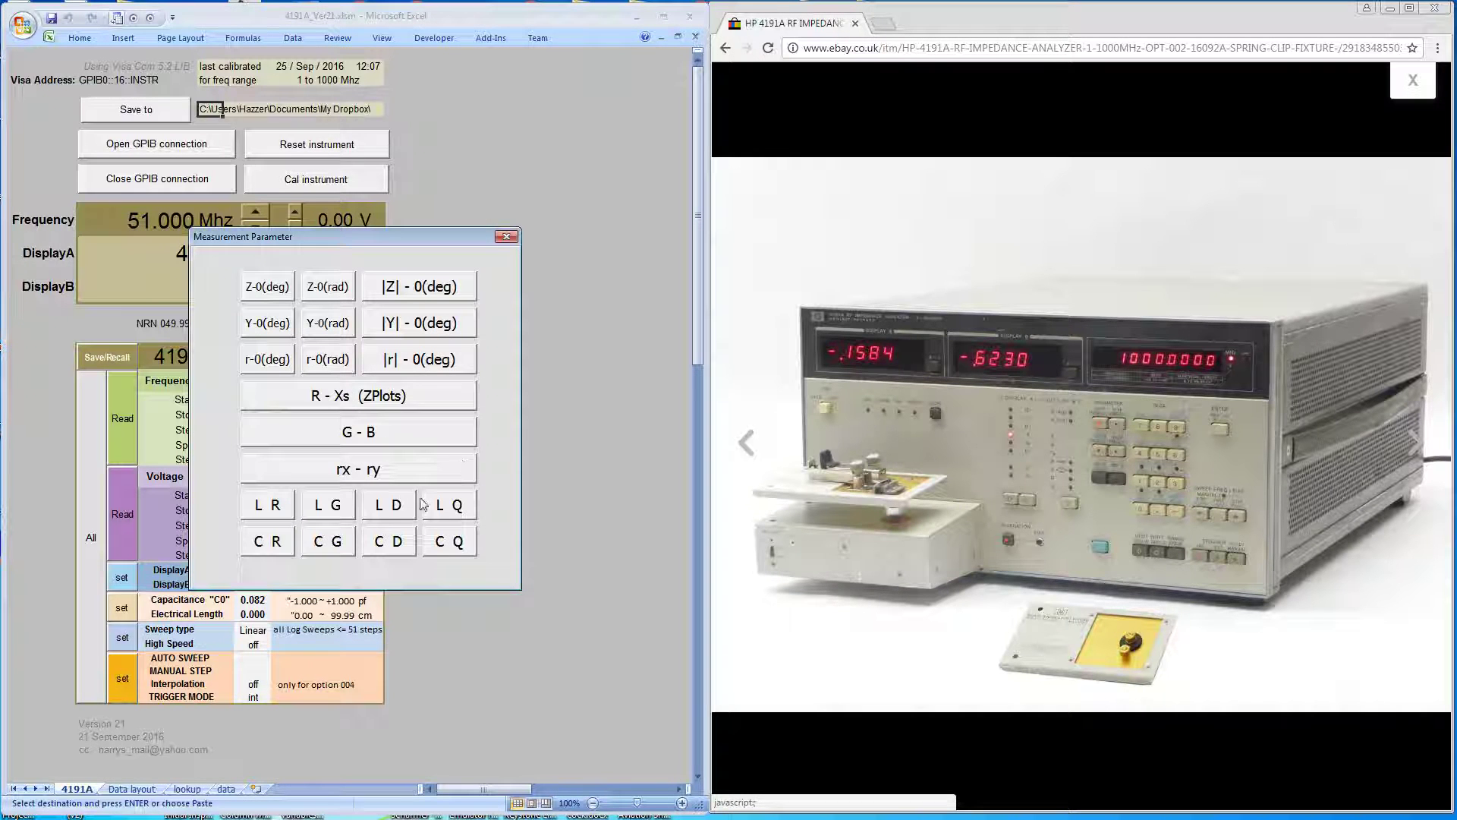
click(374, 470)
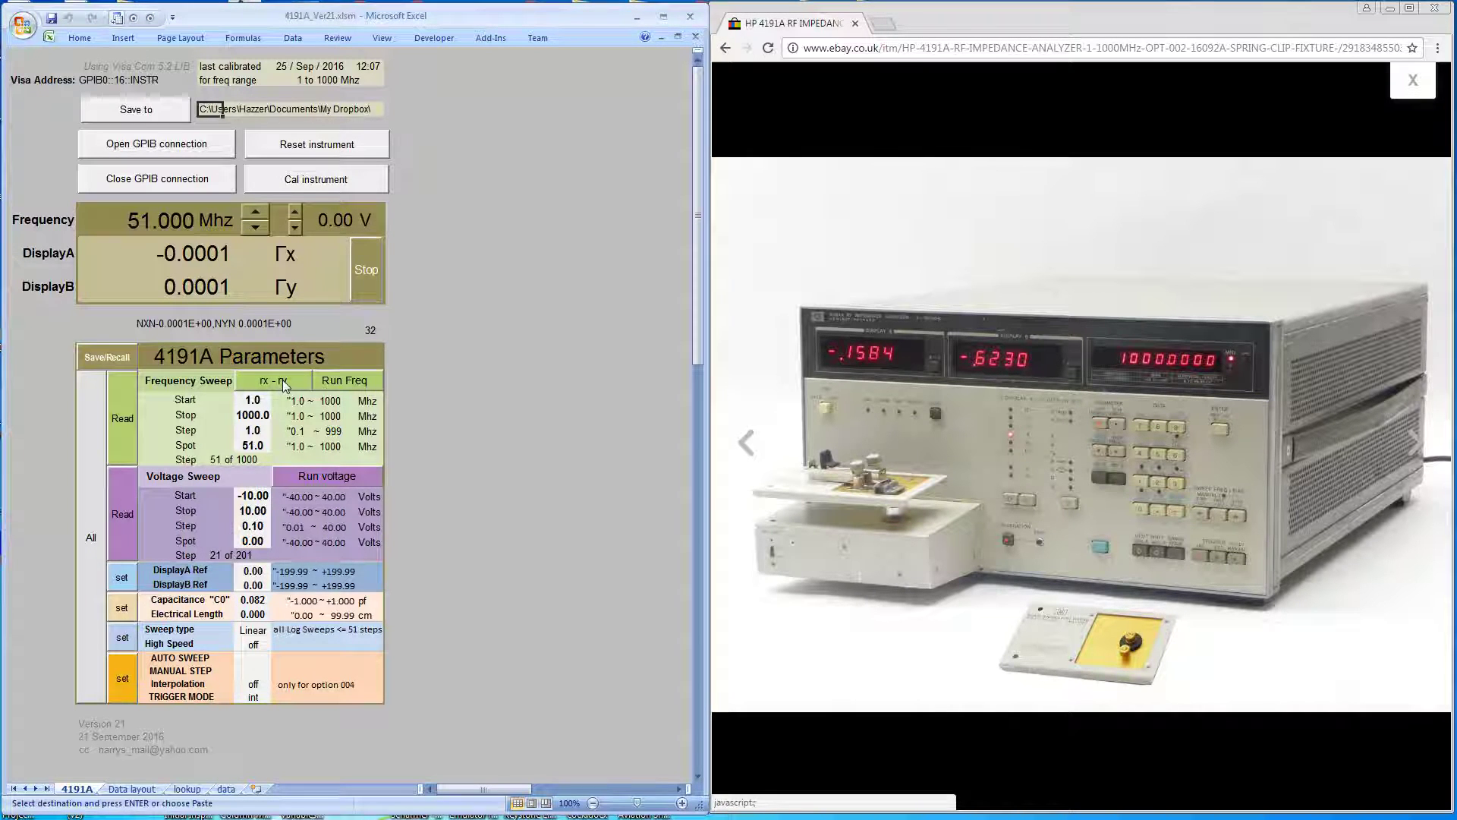
- Set the frequency sweep's measurement parameter to R - Xs (ZPlots), moving the dialog clear of the readings
click(285, 385)
drag(381, 237, 581, 346)
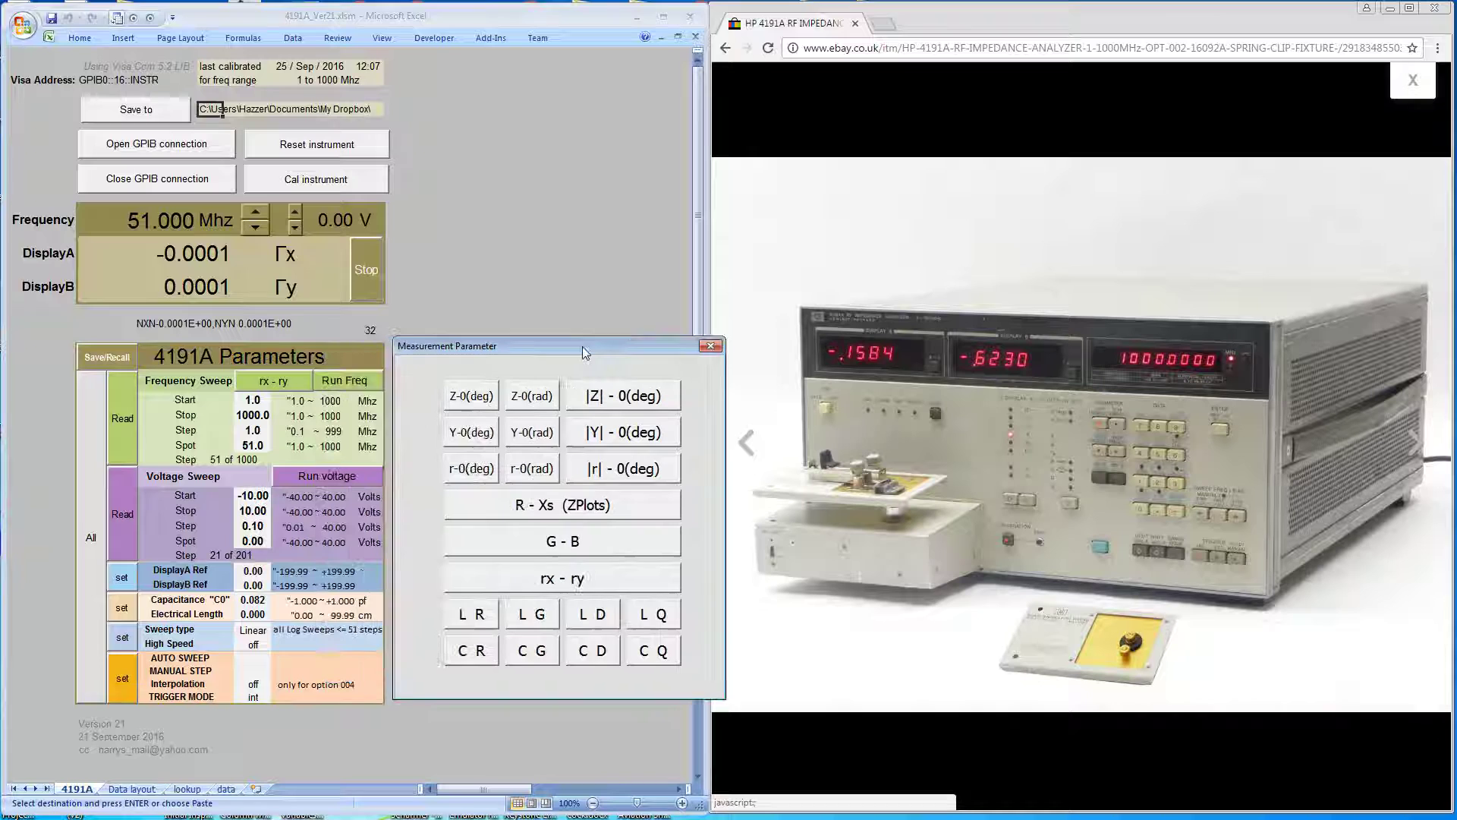
click(565, 505)
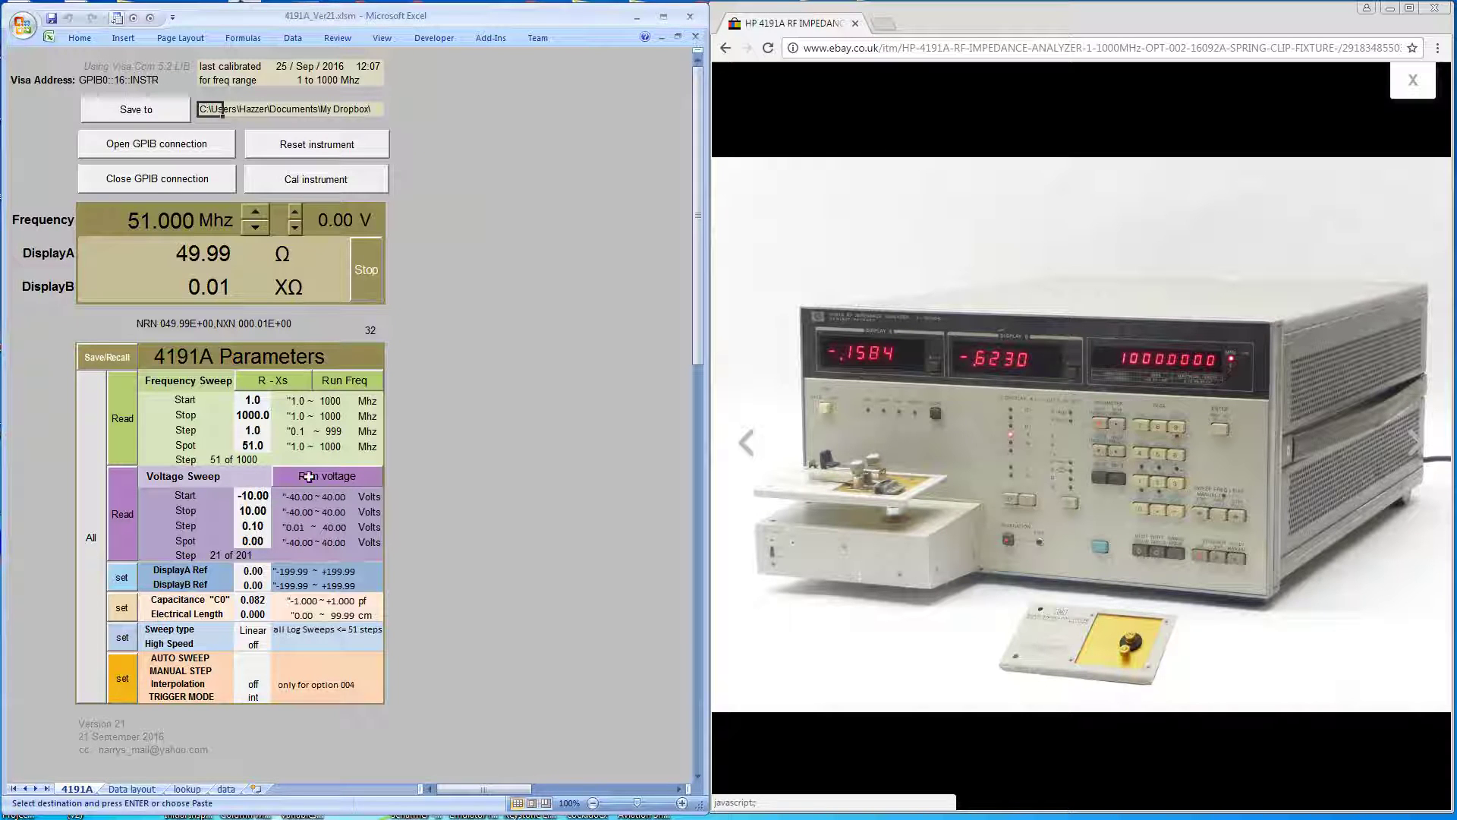
- Check the frequency sweep's start and stop values and set its step to 20 MHz
click(253, 400)
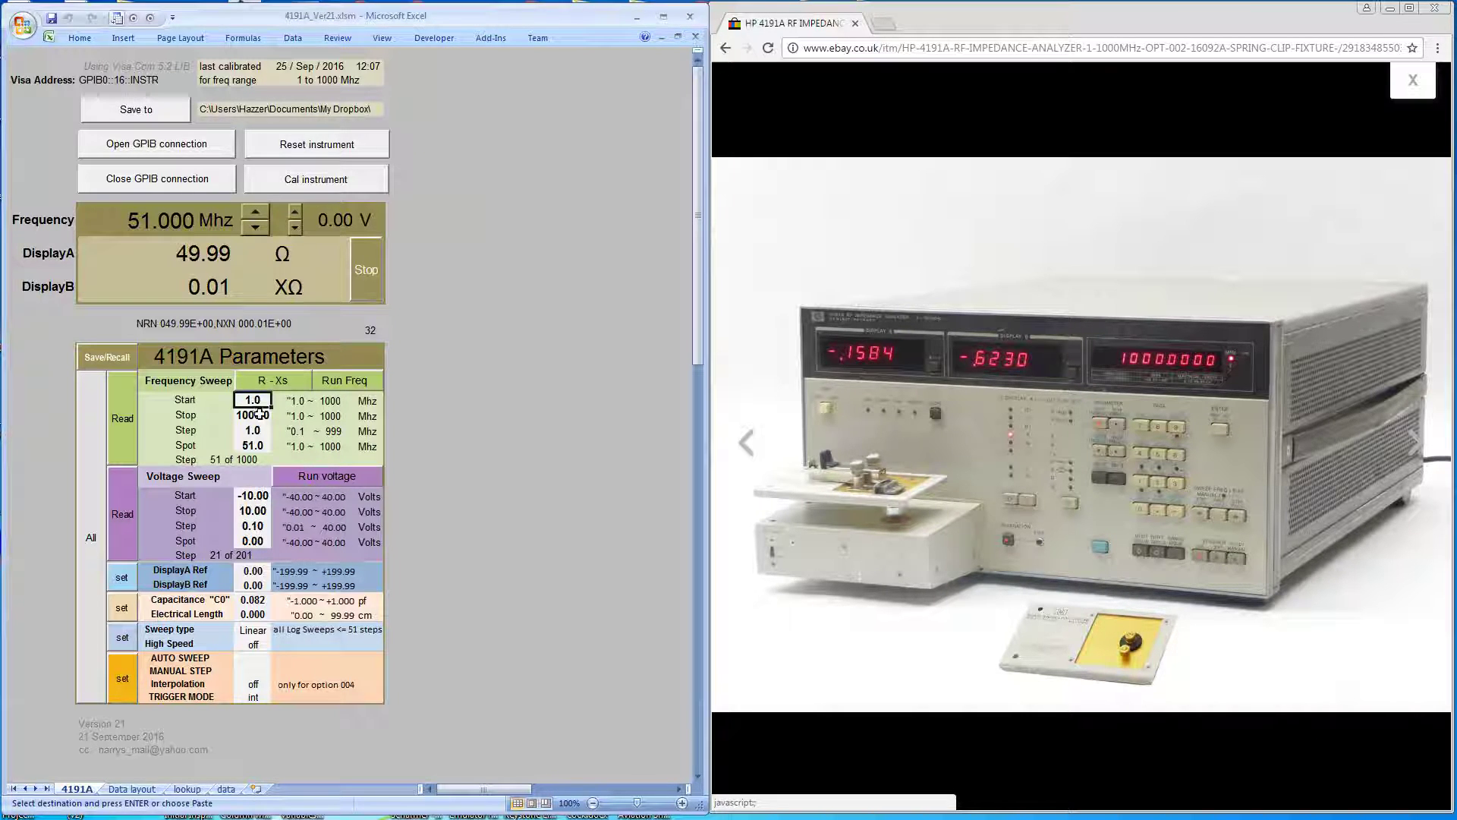
click(260, 415)
click(257, 431)
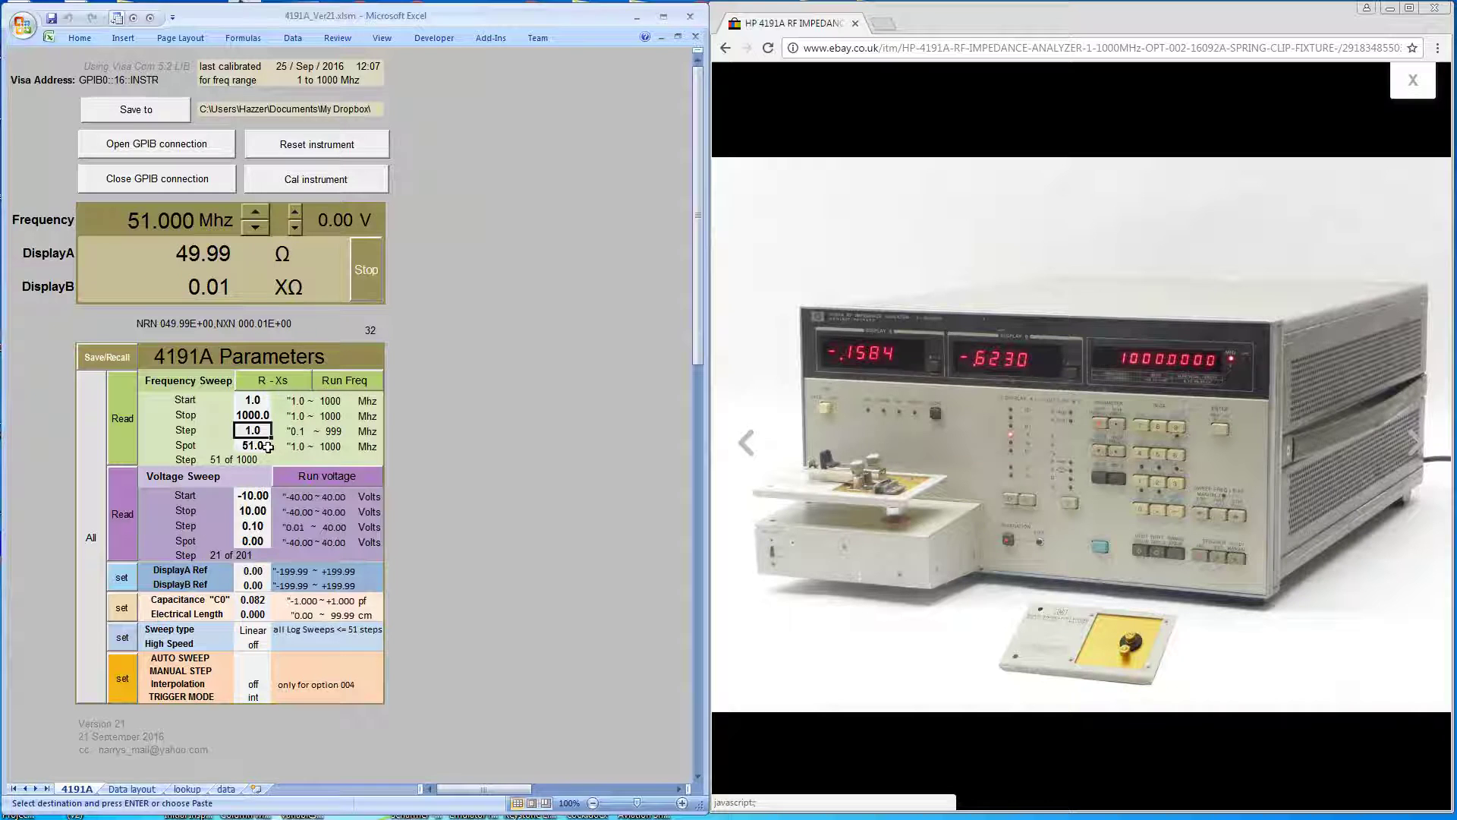
text(20)
click(439, 411)
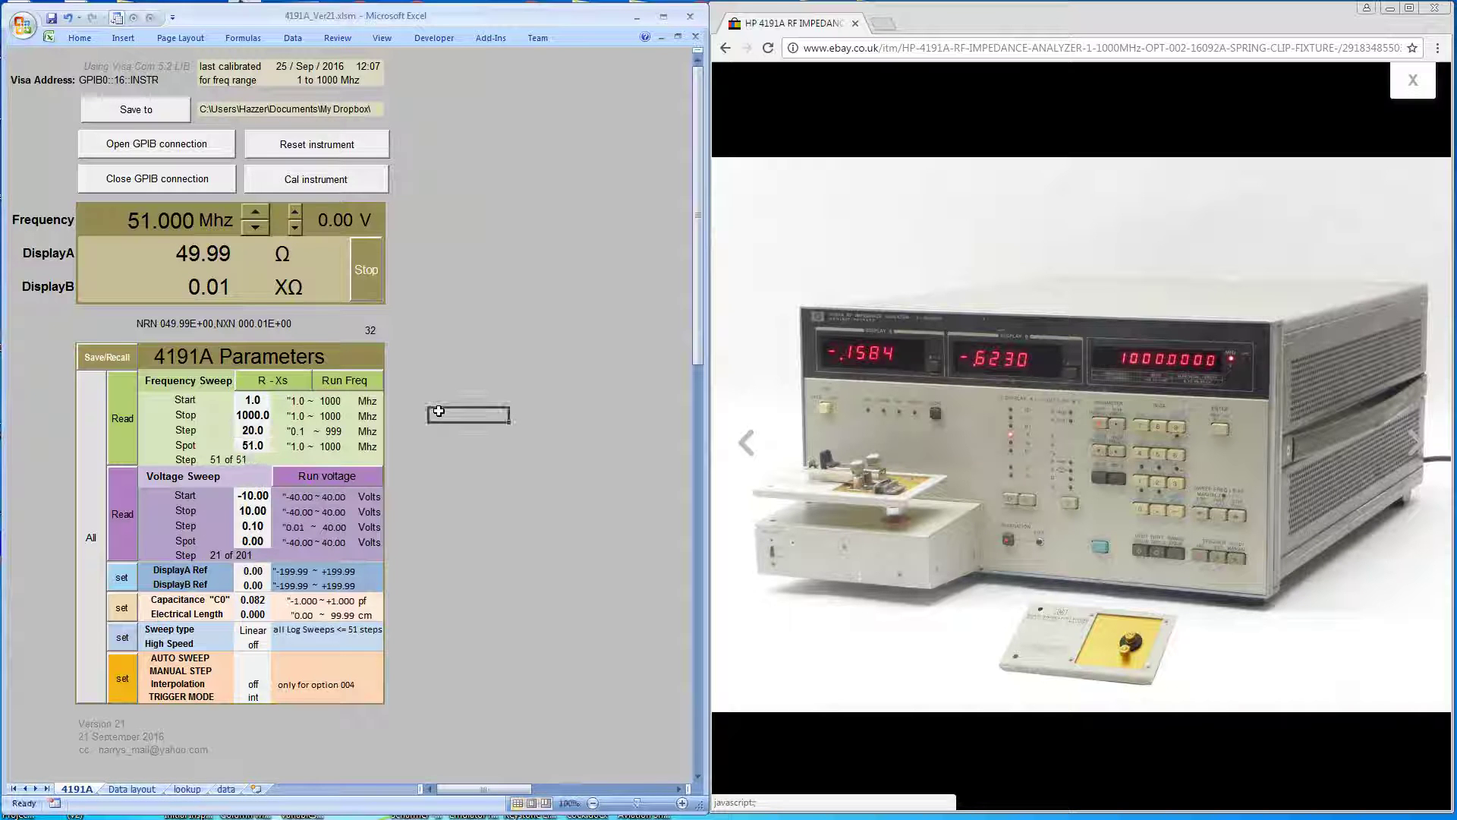